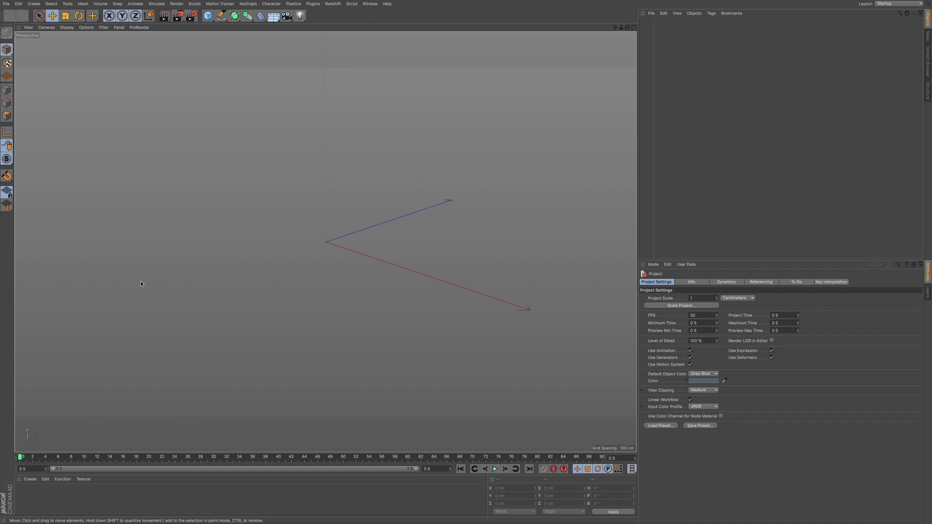
Step: Add a cube primitive and a Volume Builder object to the empty scene
left_click(207, 15)
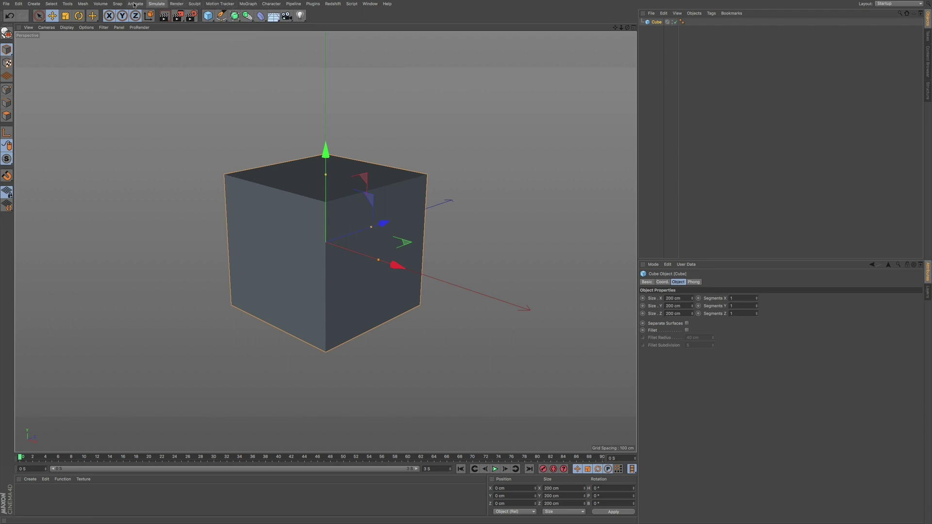
left_click(101, 3)
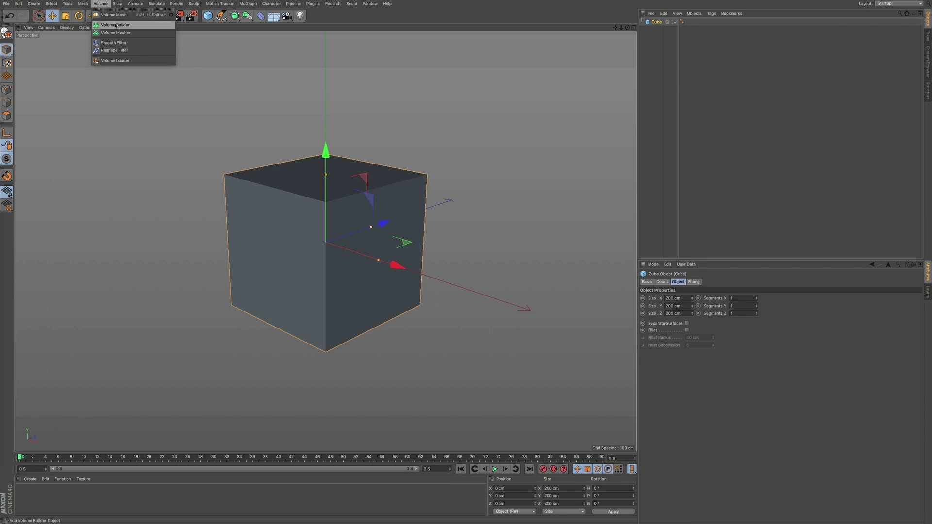
left_click(116, 24)
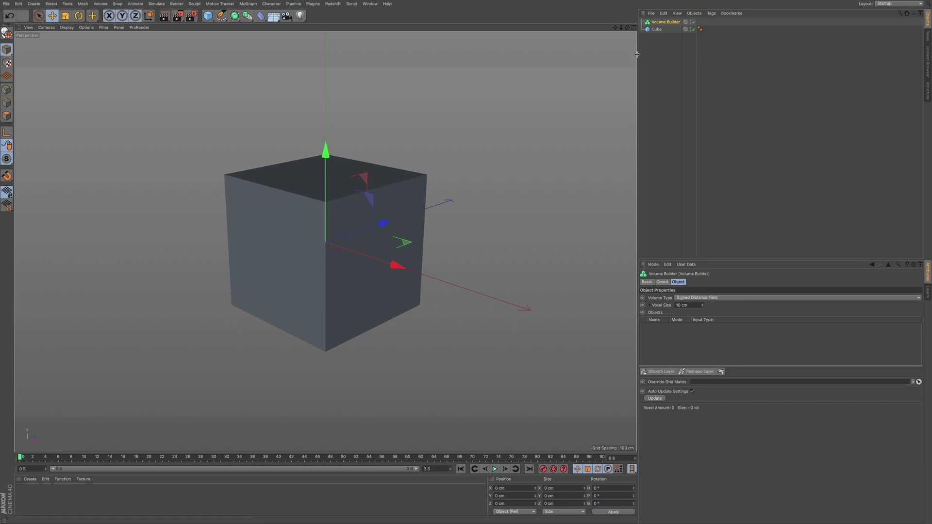
Step: Make the cube a child of the Volume Builder
left_click(662, 34)
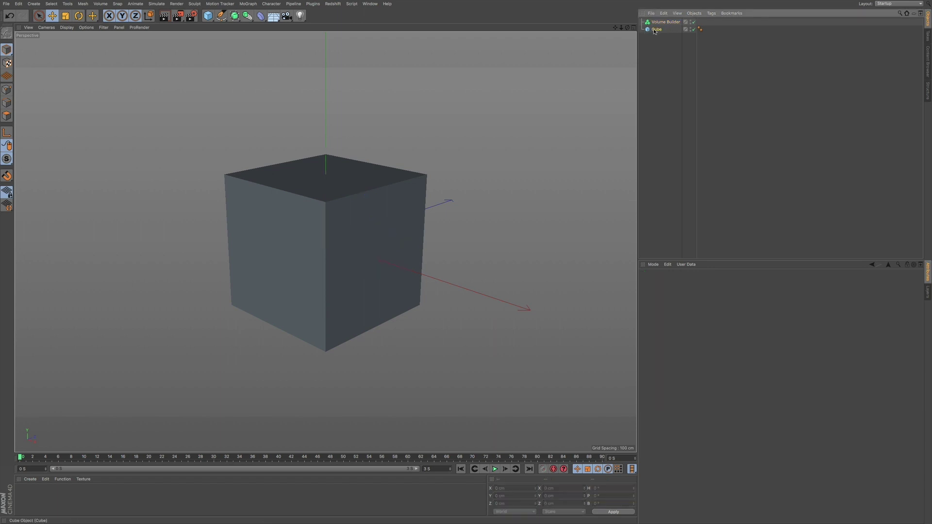
left_click(655, 31)
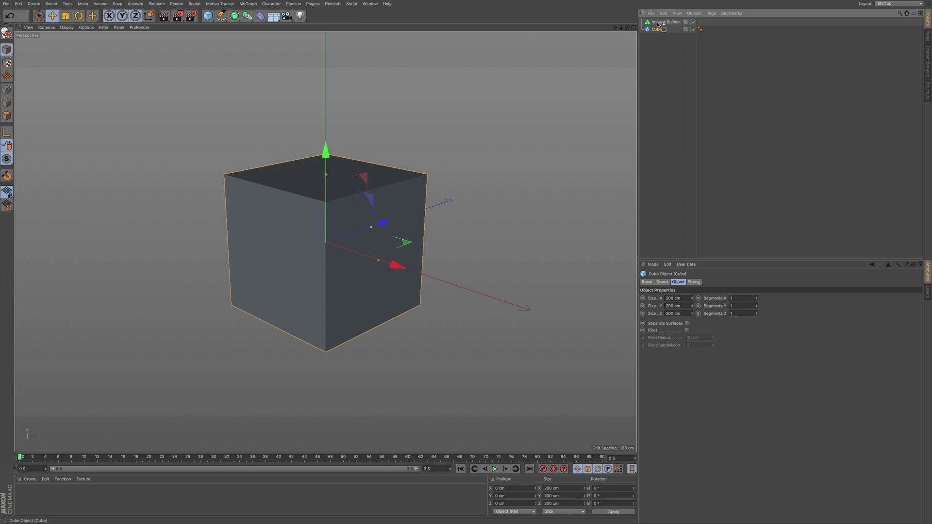
left_click_drag(658, 23, 659, 23)
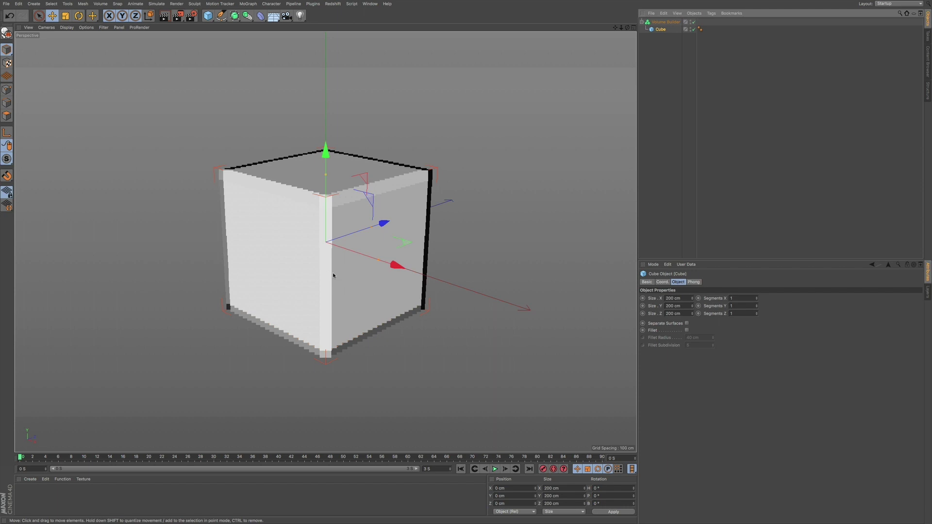
Step: Add a cylinder primitive and place it inside the Volume Builder above the cube
left_click(208, 15)
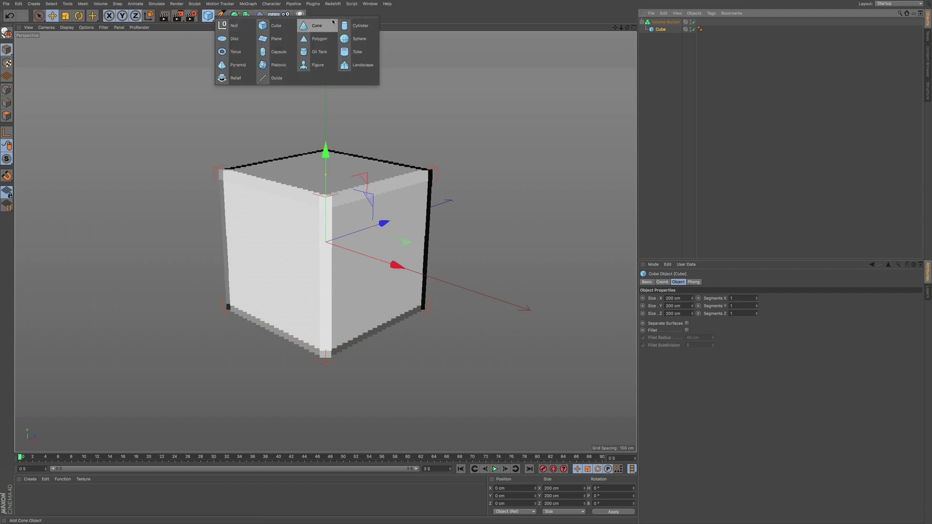
left_click(353, 26)
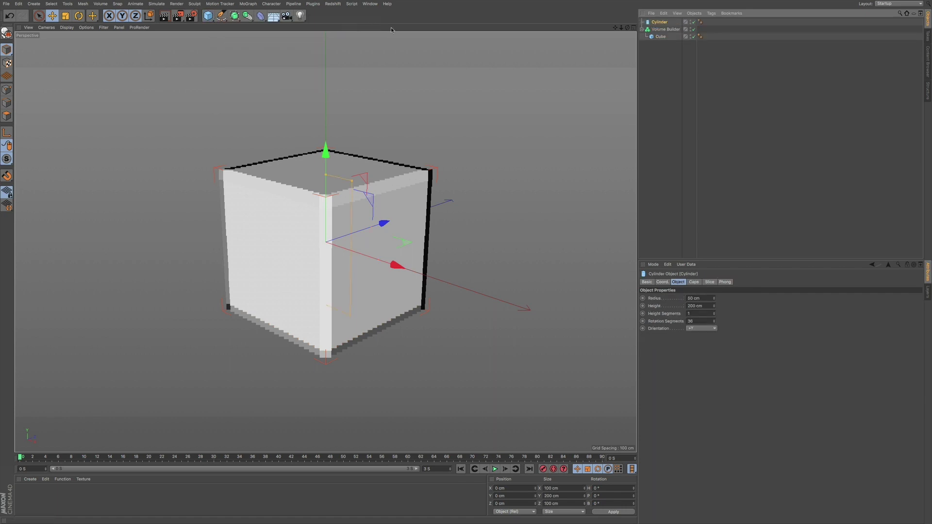
left_click_drag(661, 23, 661, 33)
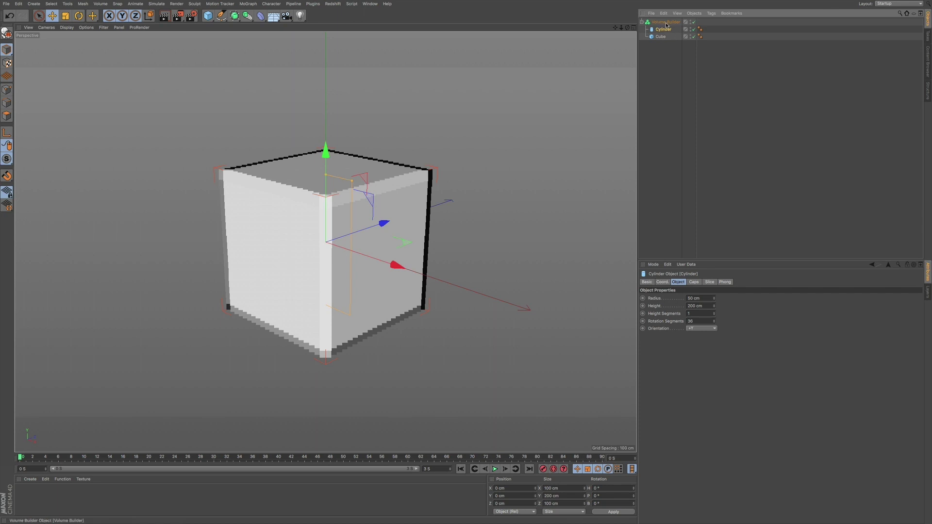
Step: Examine the cylinder and cube entries in the Volume Builder's object list
left_click(663, 23)
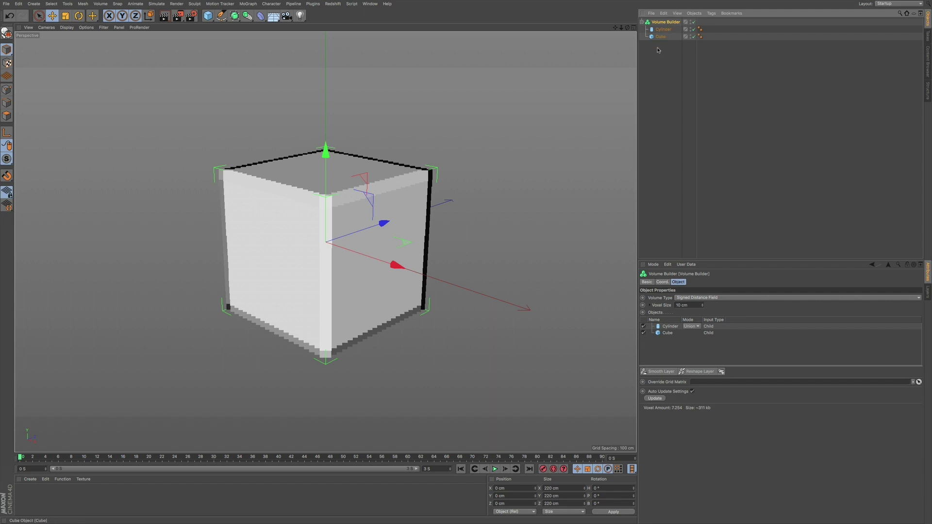
left_click(672, 328)
left_click(671, 333)
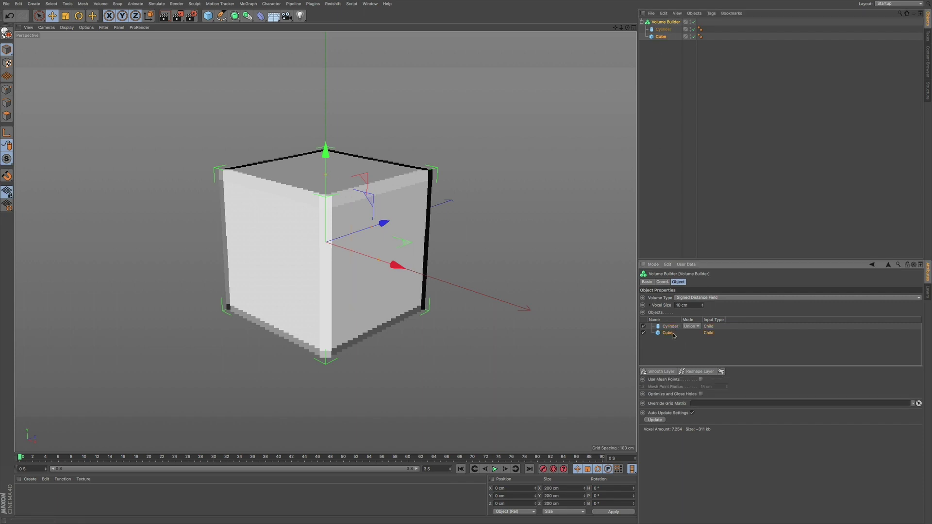
left_click(668, 326)
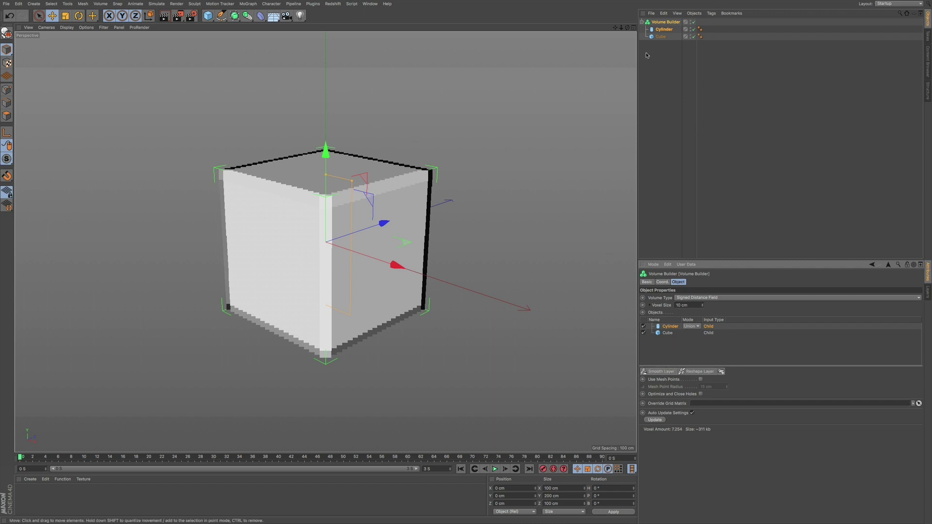
Step: Raise the cylinder along Y to about 36 cm so that it sticks out of the cube's upper face
left_click(663, 30)
left_click_drag(328, 155, 326, 120)
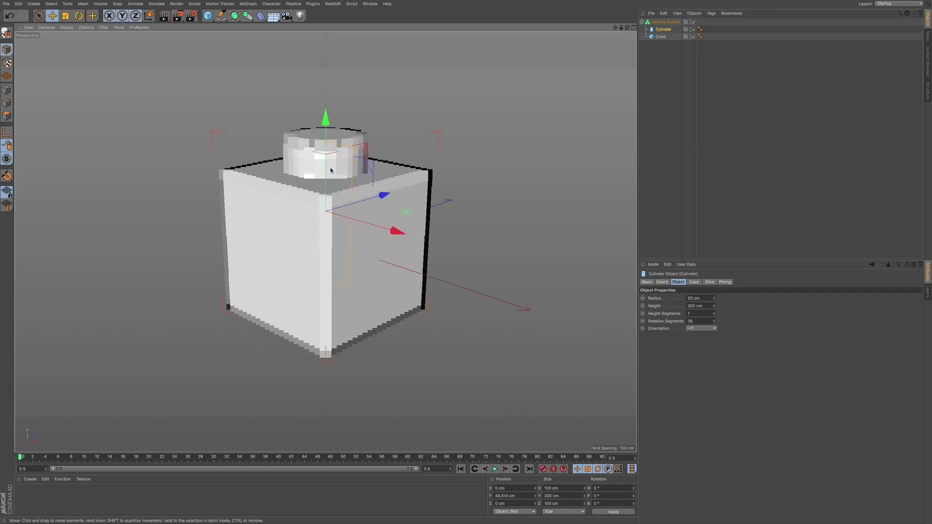
mouse_move(328, 121)
left_mouse_down()
mouse_move(326, 131)
mouse_move(325, 122)
left_mouse_up()
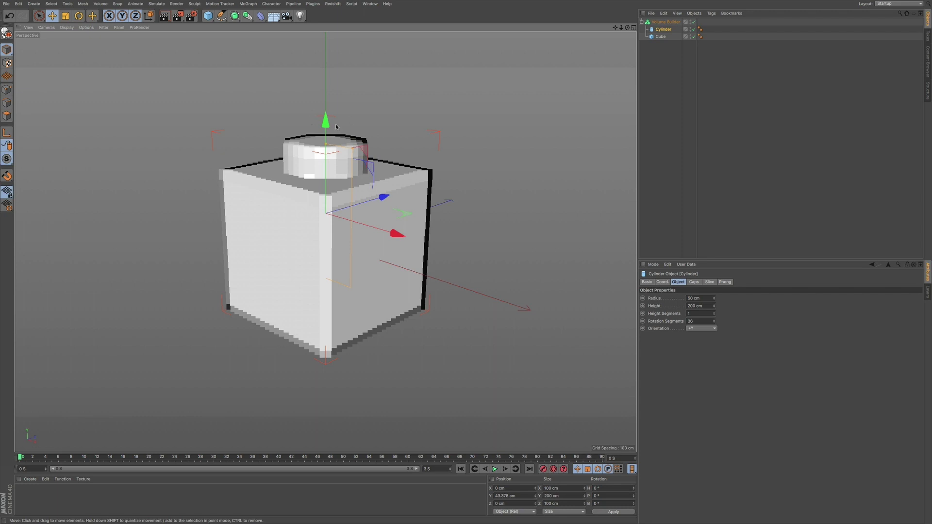
mouse_move(326, 123)
left_mouse_down()
mouse_move(329, 145)
mouse_move(330, 131)
mouse_move(334, 139)
left_mouse_up()
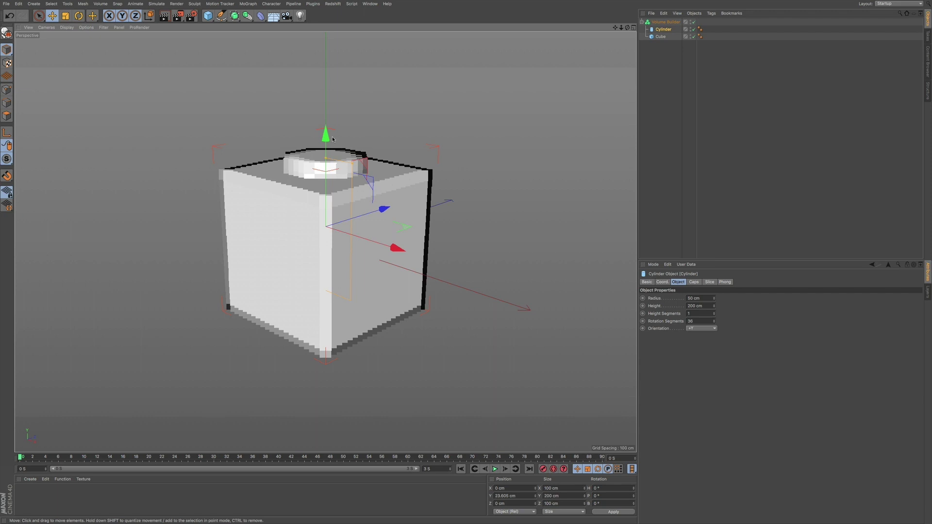
left_click_drag(326, 138, 329, 130)
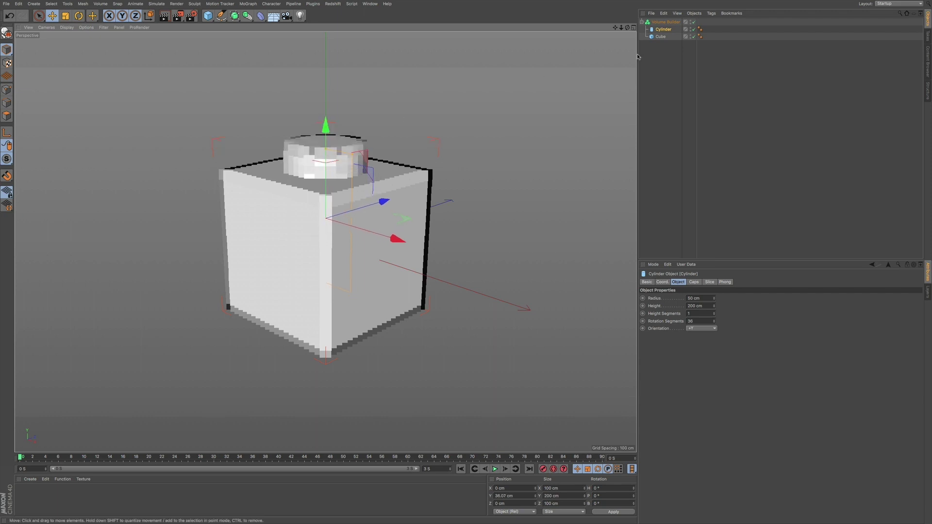
Step: Render the Volume Builder to the Picture Viewer, enlarge the viewer to check the image, and close it
left_click(667, 23)
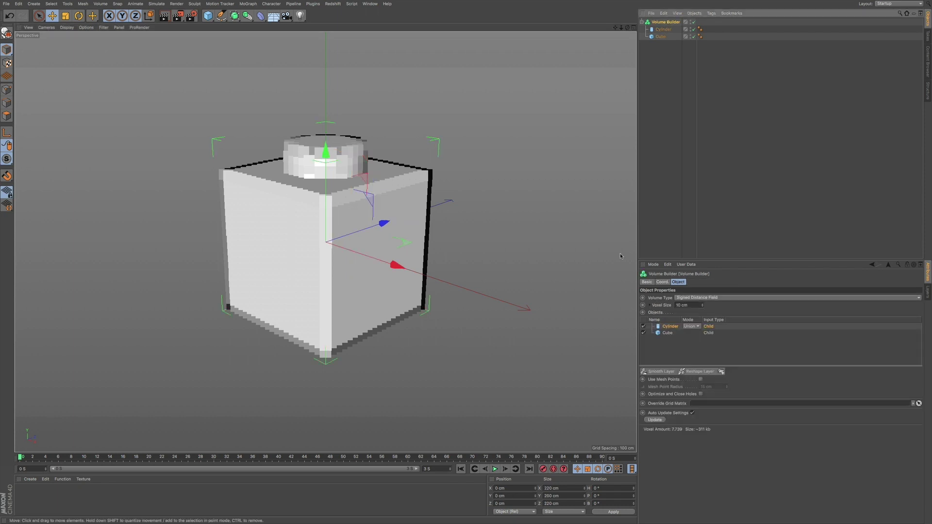
left_click(177, 15)
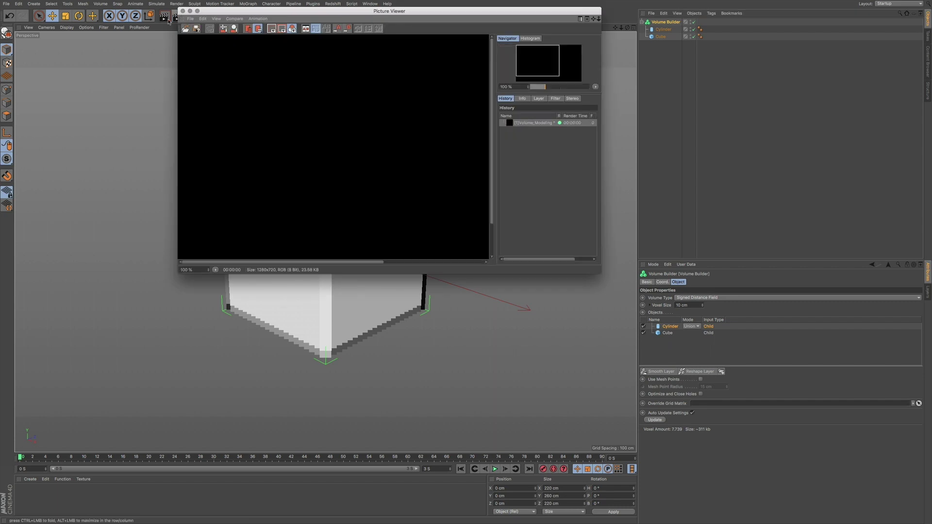
left_click_drag(603, 281, 749, 451)
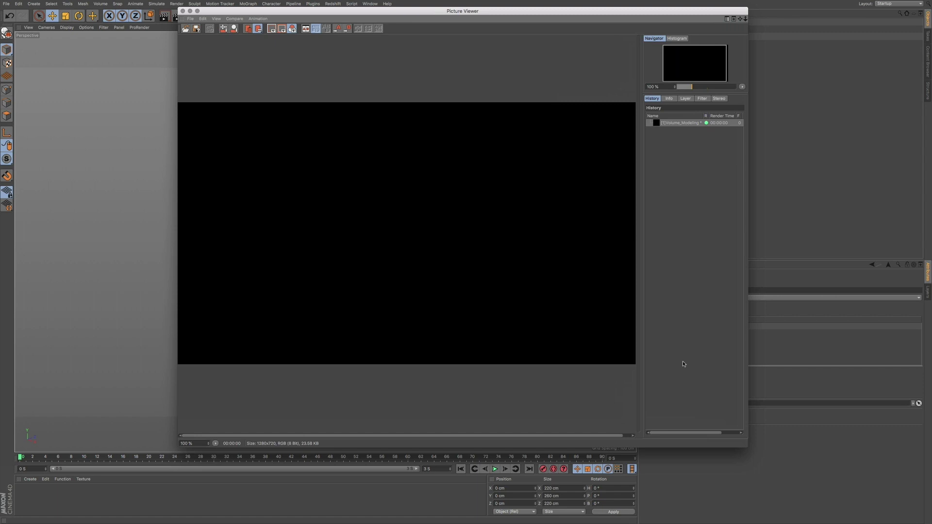
left_click(182, 11)
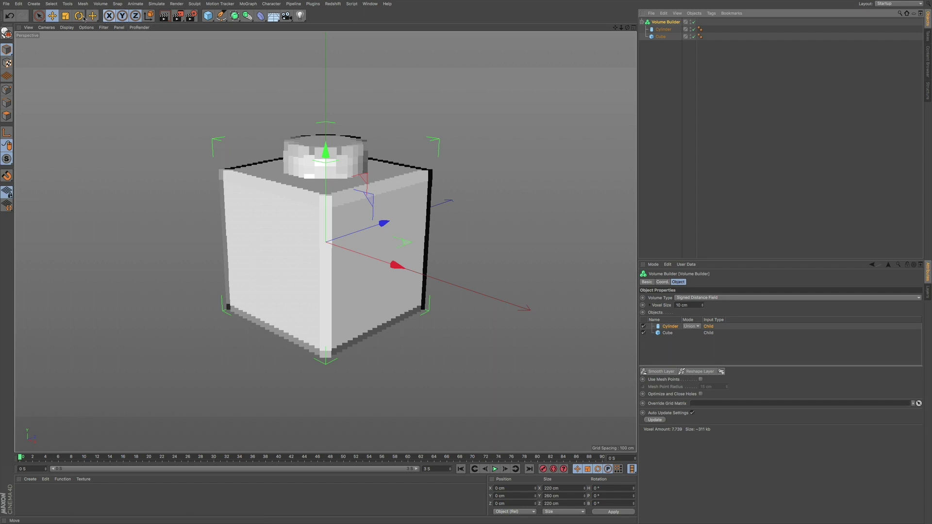
left_click(100, 4)
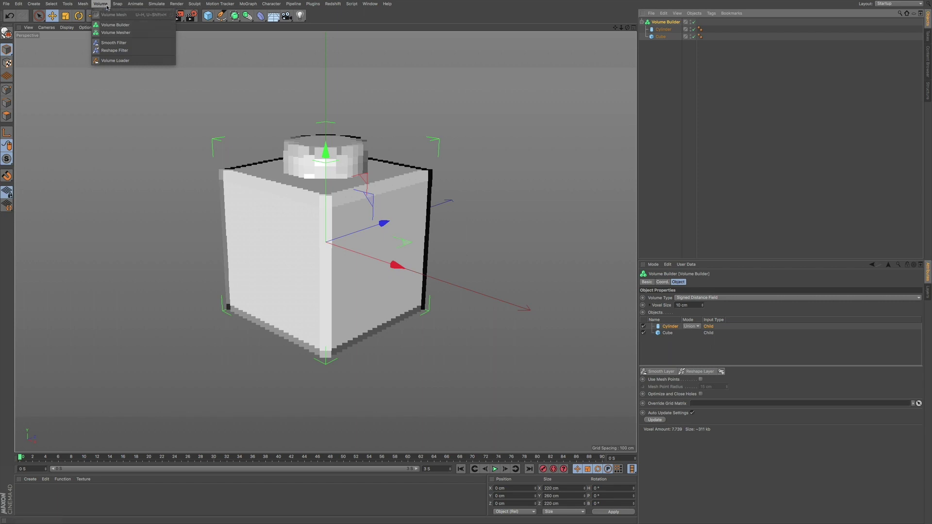
mouse_move(119, 3)
mouse_move(277, 3)
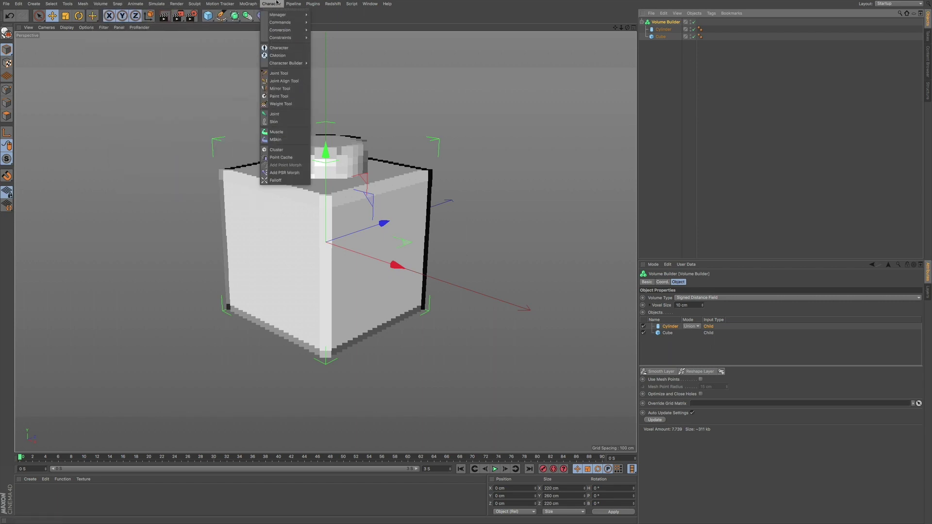
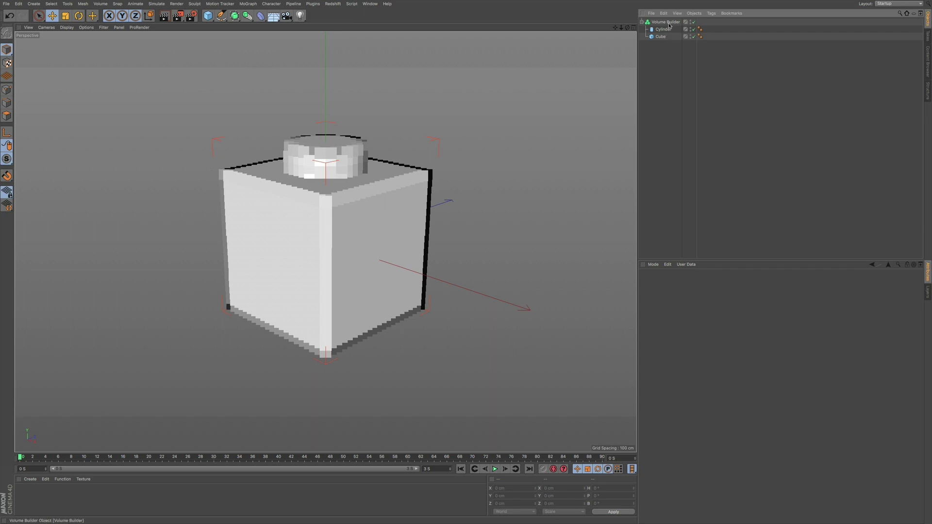
Step: Set the cylinder's mode in the Volume Builder to Subtract and inspect the hole in the cube from above
left_click(670, 23)
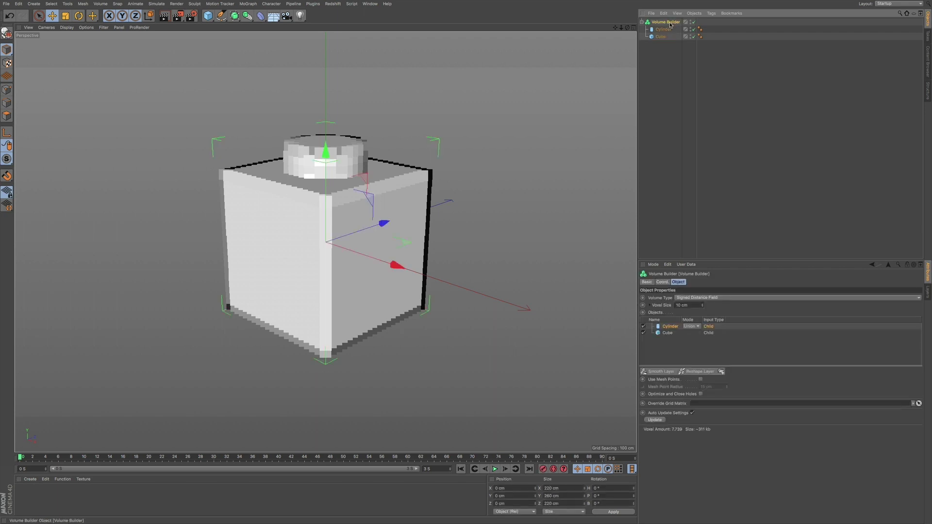
left_click(697, 328)
left_click(697, 343)
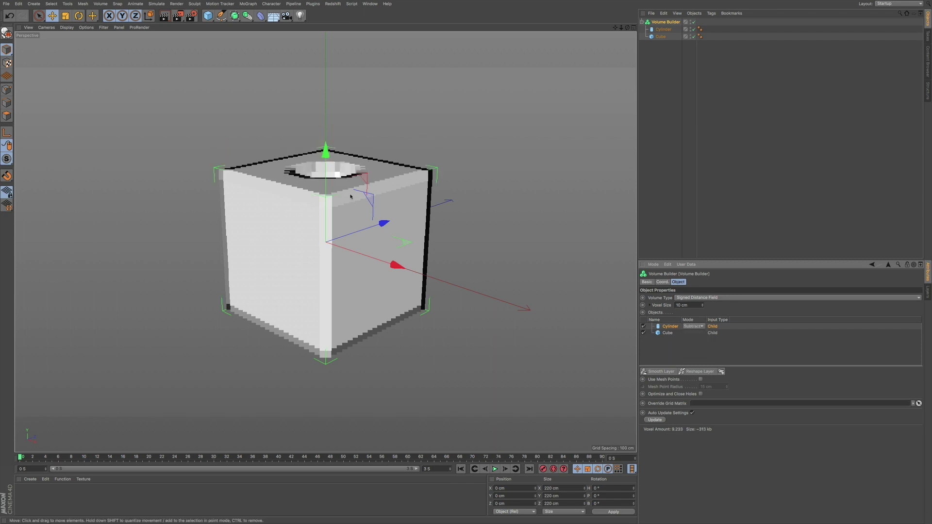
scroll(323, 196, "up", 6)
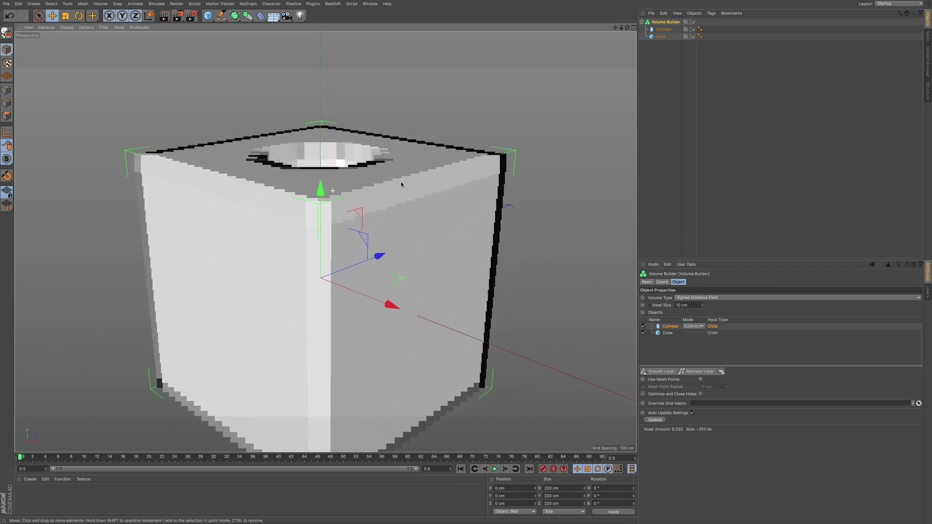
scroll(402, 184, "up", 2)
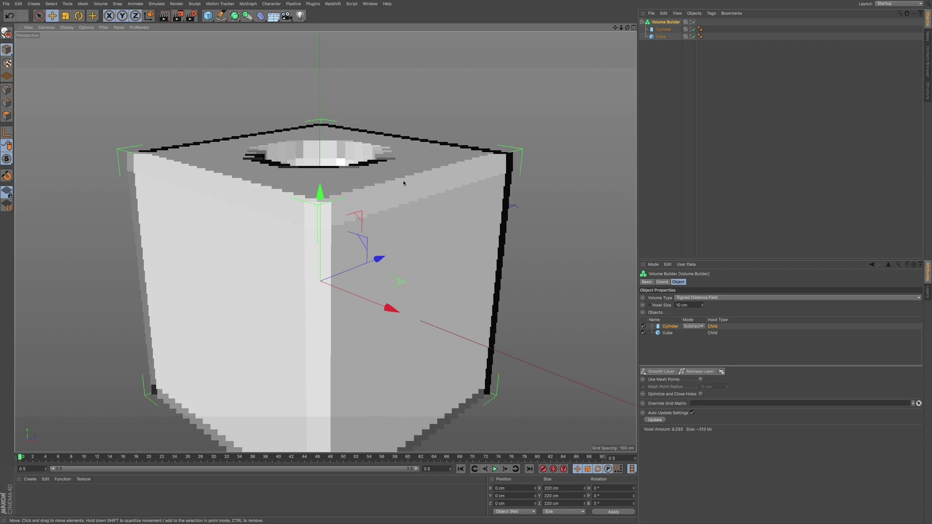
middle_click_drag(385, 183, 385, 205, "alt")
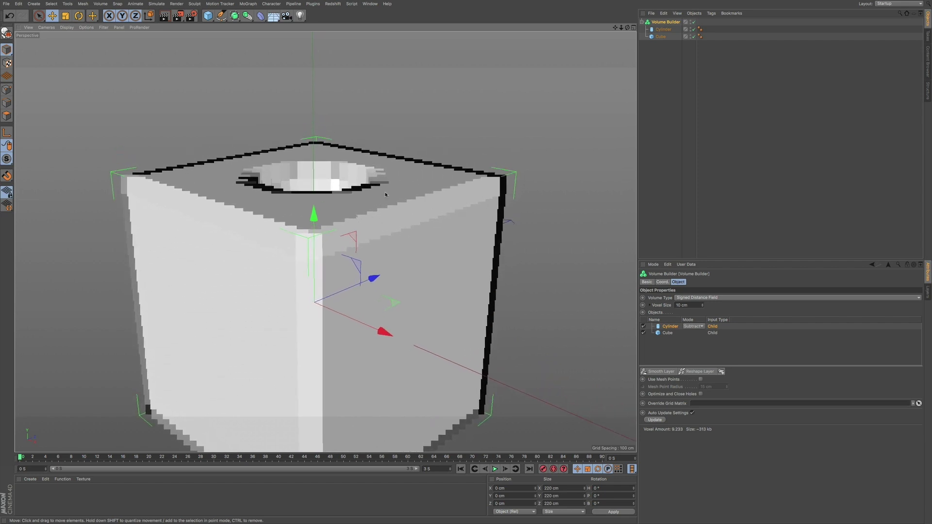
left_click_drag(386, 195, 355, 186, "alt")
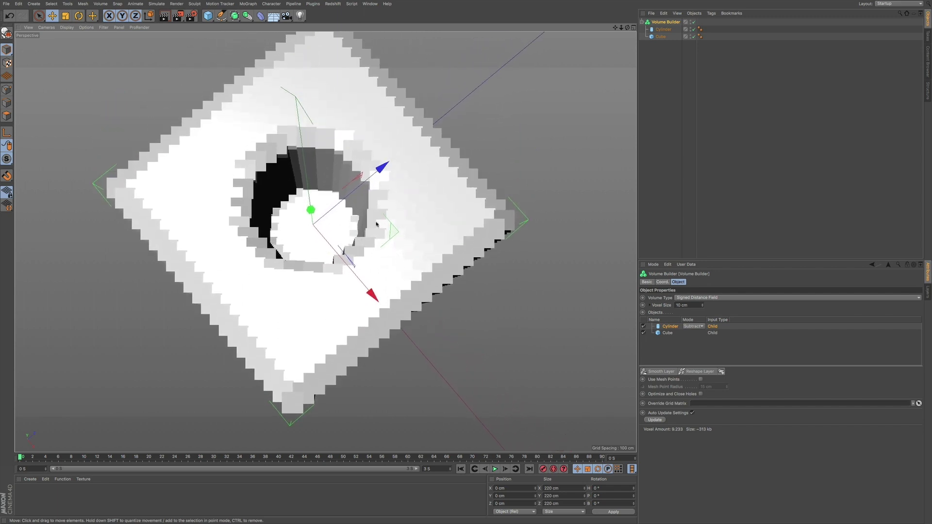
Step: Switch the cylinder's mode in the Volume Builder to Union and back to Subtract, comparing both shapes from different angles
left_click(693, 326)
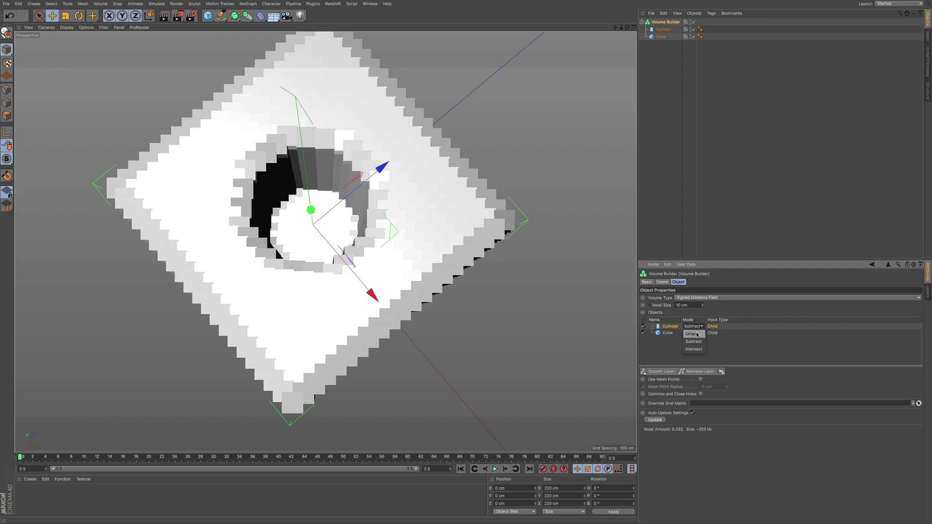
left_click(693, 334)
left_click_drag(407, 278, 419, 257, "alt")
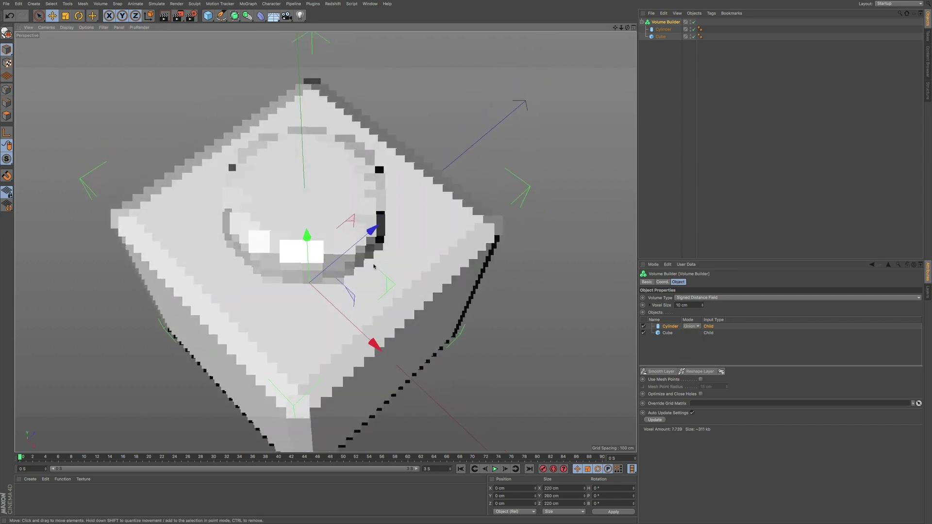
left_click(692, 329)
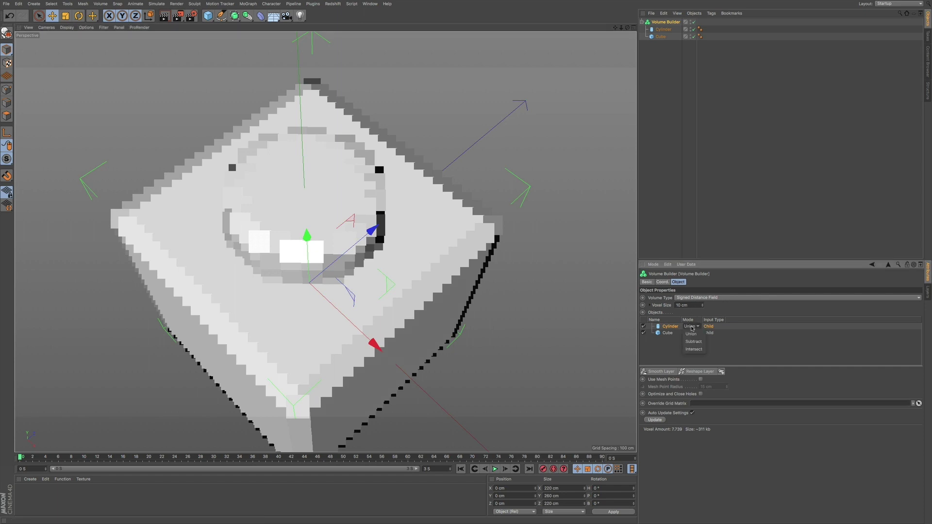
left_click(693, 339)
left_click_drag(381, 282, 406, 286, "alt")
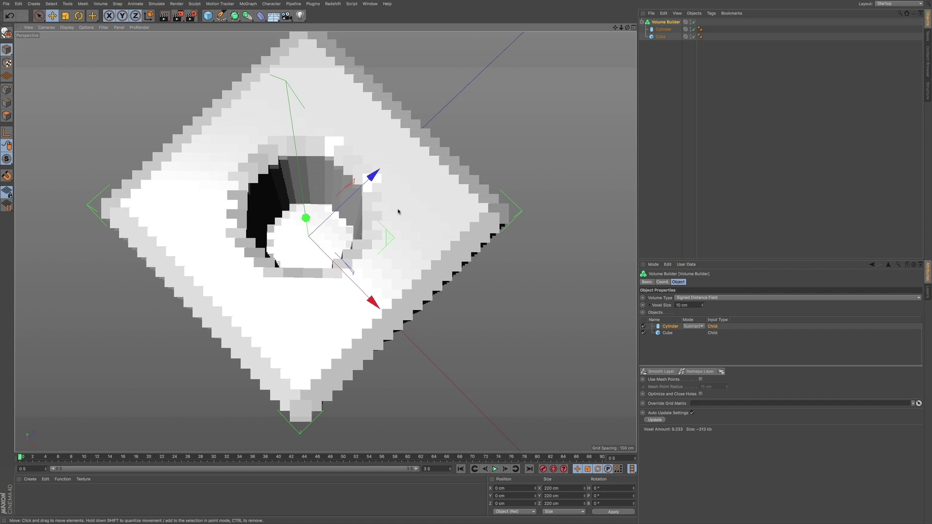
mouse_move(419, 292)
left_mouse_down("alt")
mouse_move(416, 258)
mouse_move(412, 305)
mouse_move(432, 294)
left_mouse_up("alt")
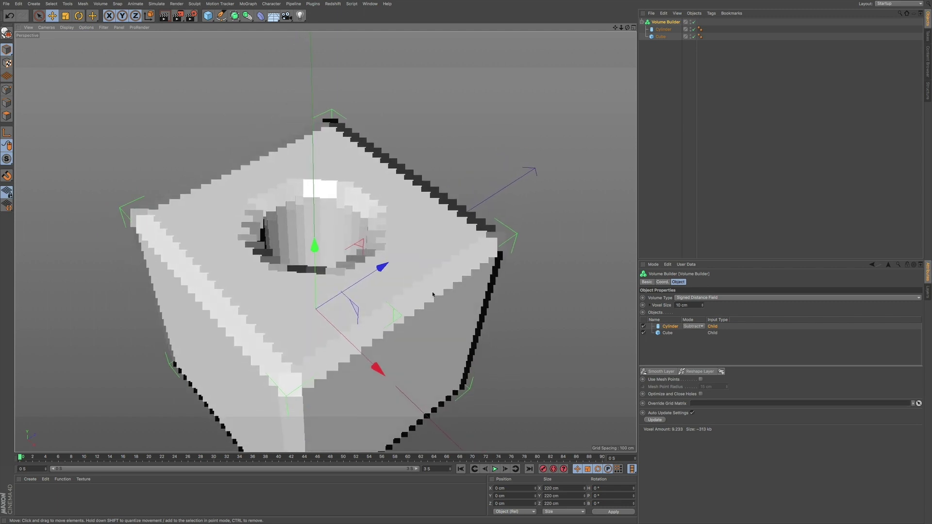
Step: Set the cylinder's radius to about 59 cm and the cube's X size to about 248 cm
left_click(664, 31)
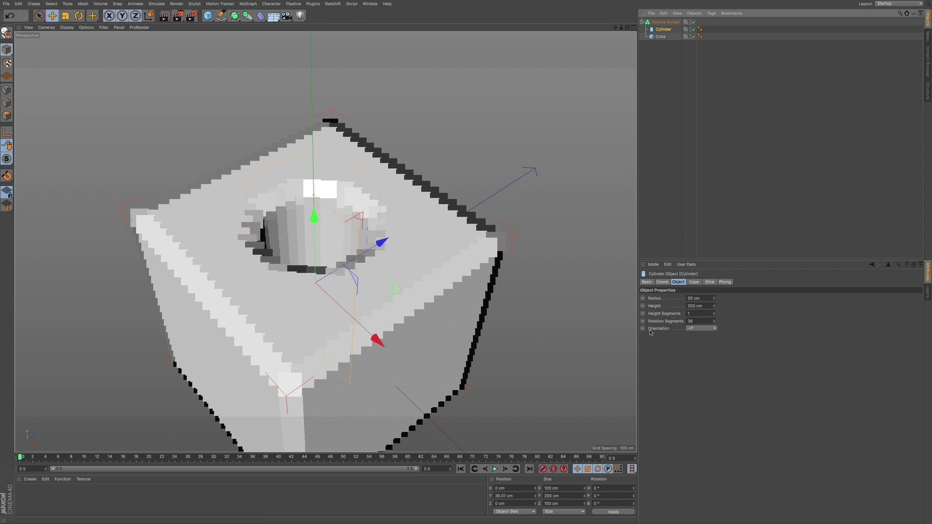
left_click_drag(714, 299, 716, 295)
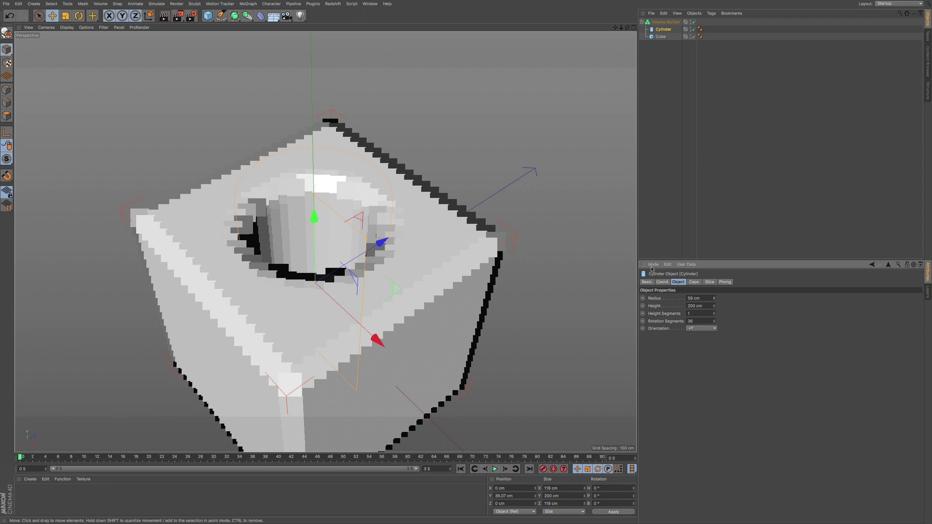
left_click(666, 38)
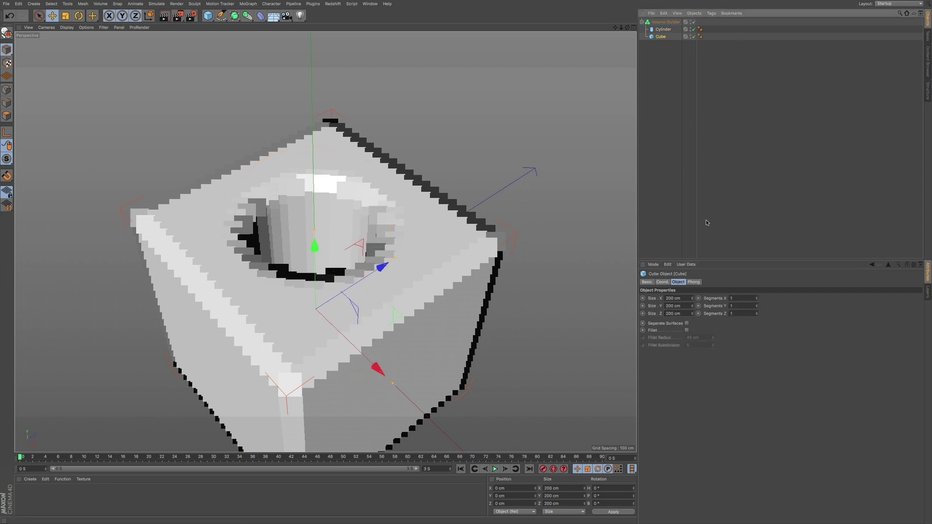
mouse_move(694, 298)
left_mouse_down()
mouse_move(691, 281)
mouse_move(694, 305)
left_mouse_up()
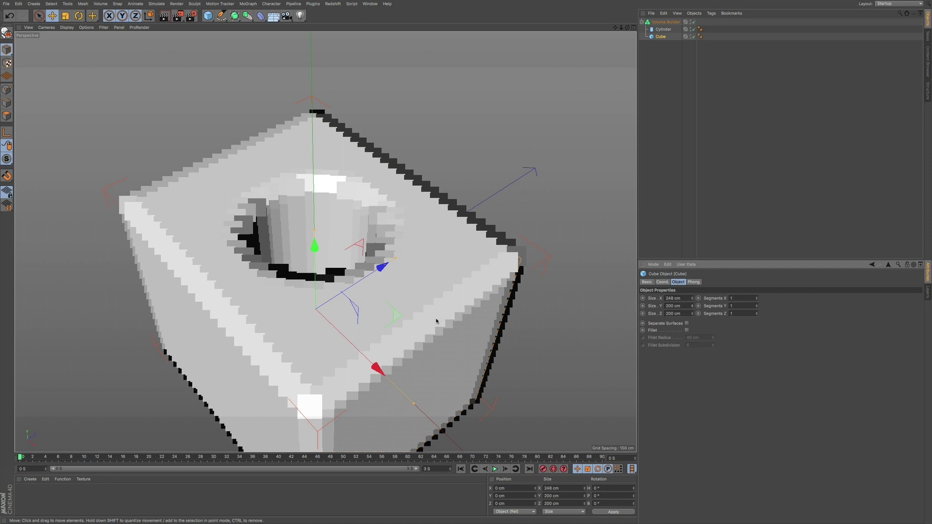
left_click_drag(429, 341, 388, 310, "alt")
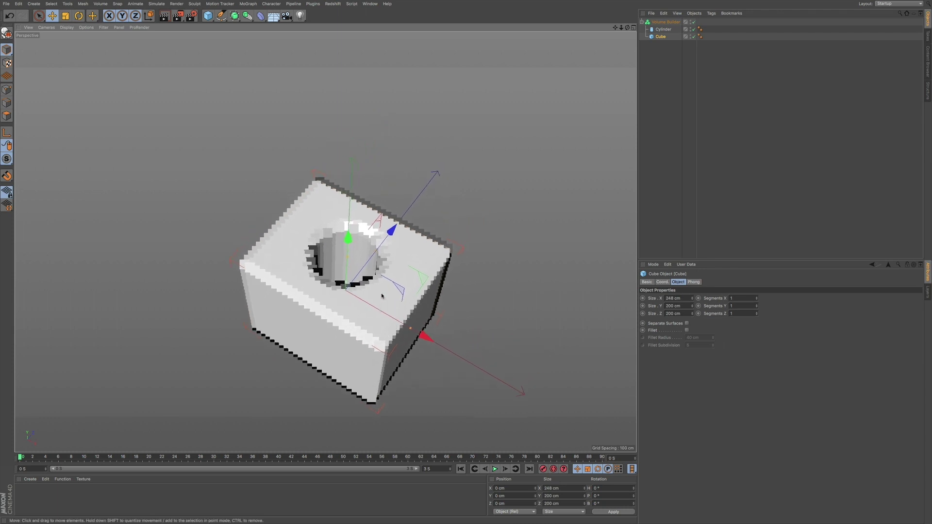
scroll(433, 286, "up", 3)
scroll(437, 284, "up", 2)
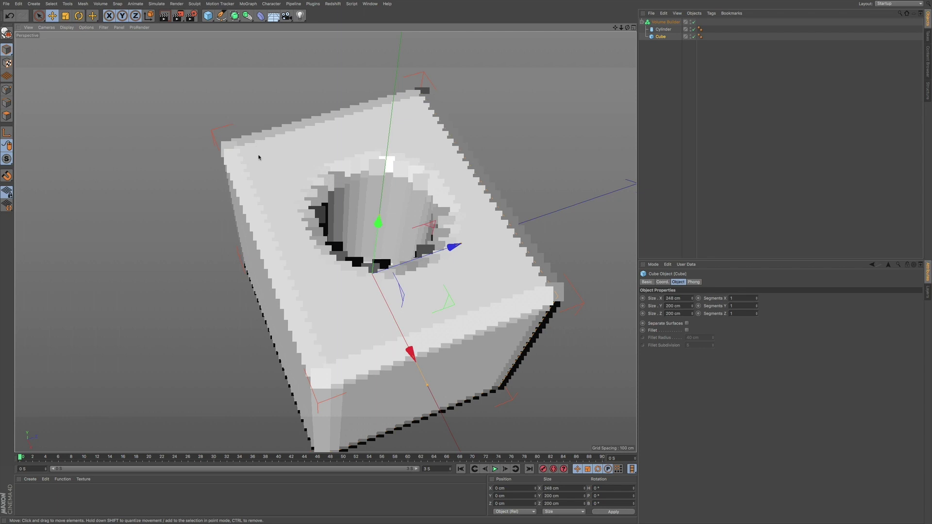
left_click_drag(270, 173, 485, 97, "alt")
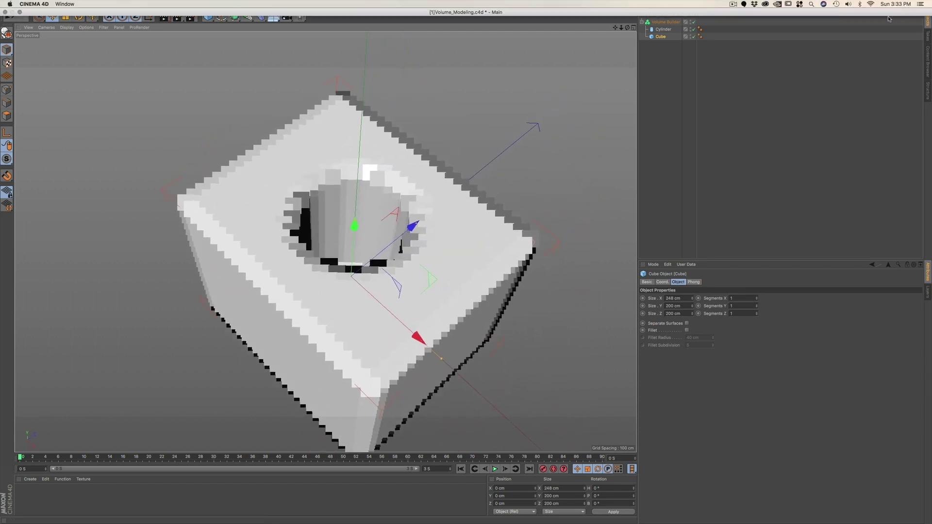
Step: Switch the interface layout to Model and return to the Startup layout
left_click(863, 59)
left_click(895, 4)
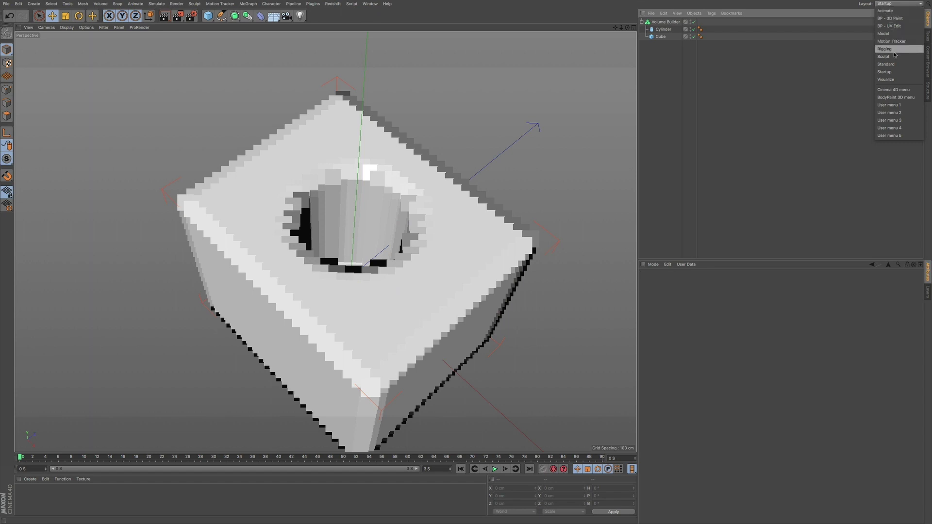
left_click(883, 33)
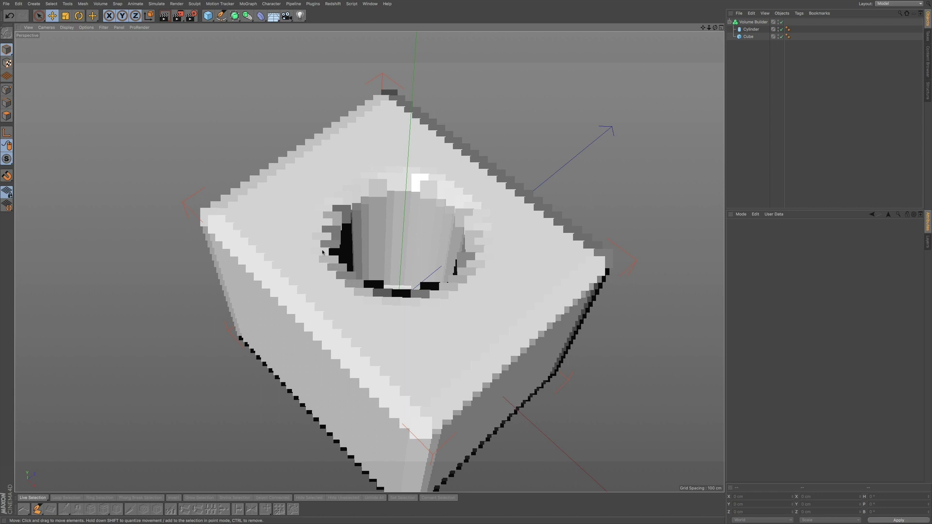
left_click(898, 4)
left_click(901, 72)
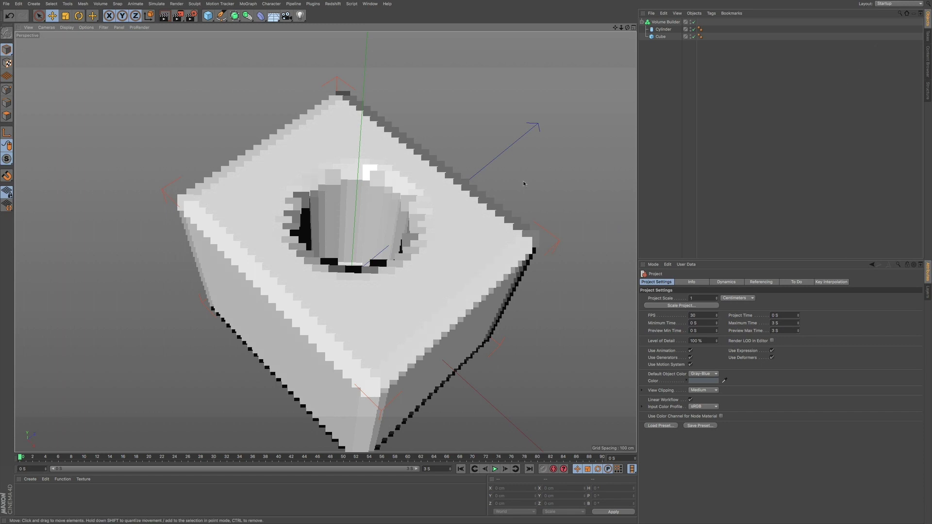
Step: Rotate the subtracted cylinder to a 90° pitch so that it cuts horizontally through the cube
left_click(221, 16)
scroll(397, 258, "up", 2)
scroll(437, 262, "up", 2)
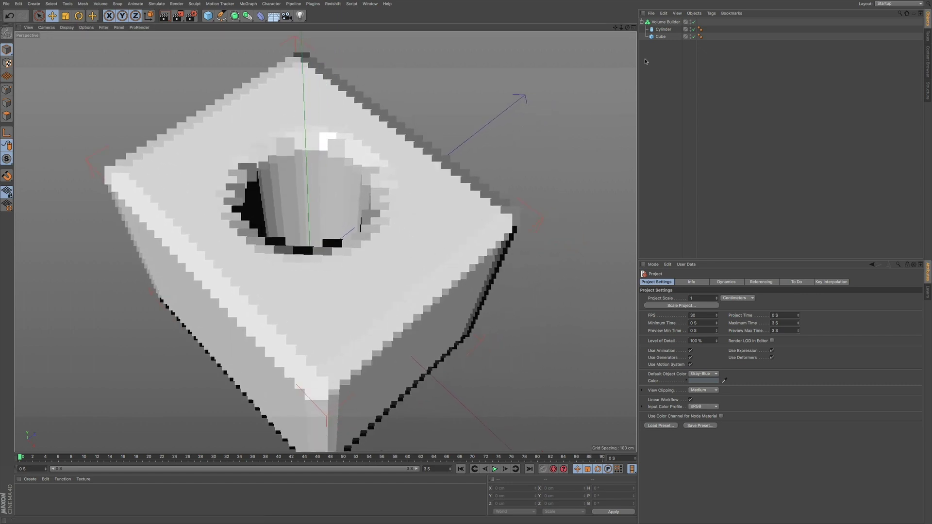
left_click(662, 37)
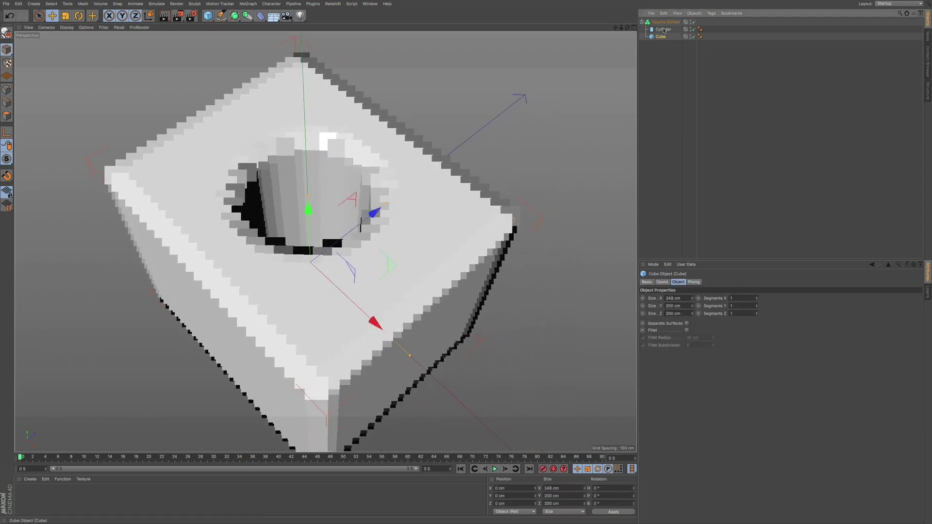
left_click(665, 22)
left_click(670, 333)
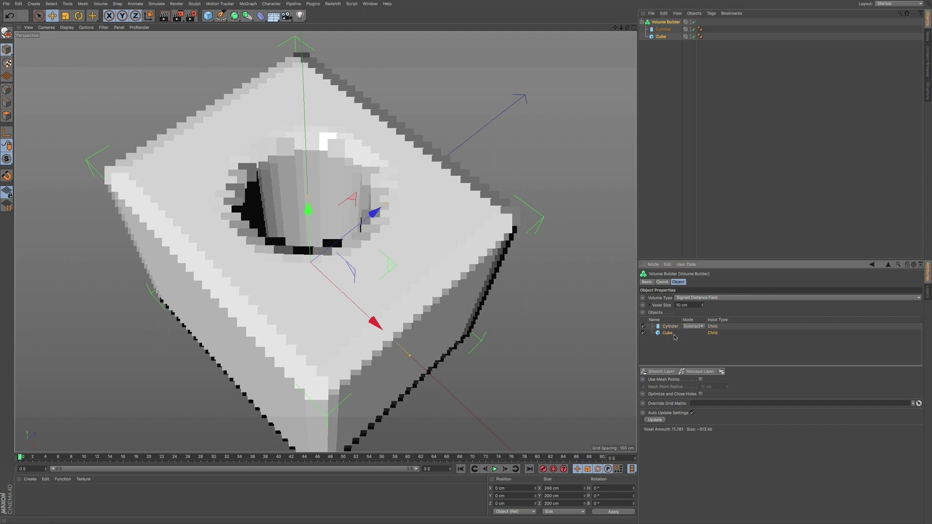
left_click(670, 327)
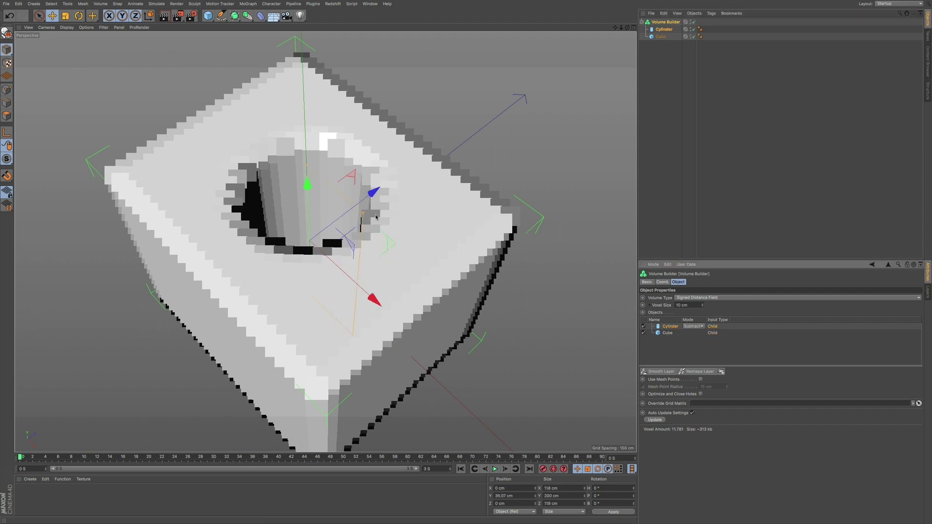
key("r")
left_click_drag(272, 279, 203, 359)
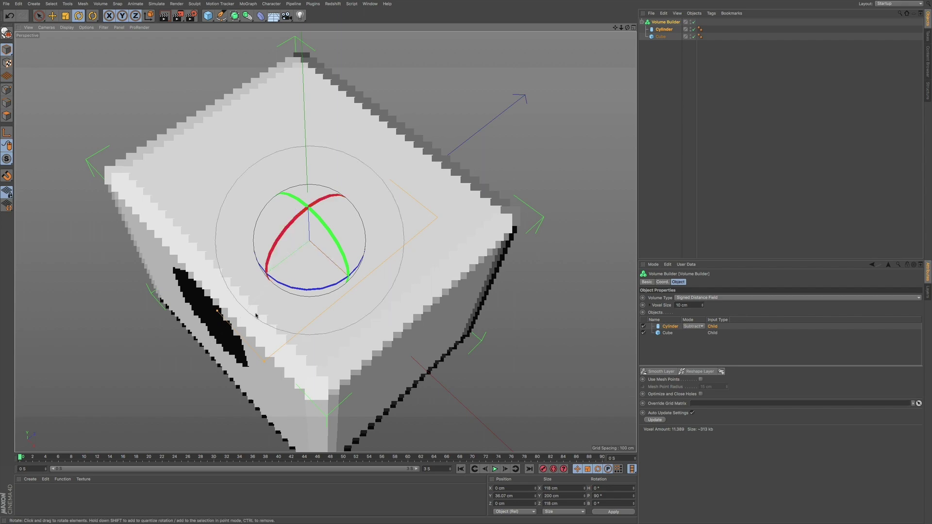
Step: Lengthen the rotated cylinder to about 267 cm and reduce its diameter to about 116 cm
left_click_drag(282, 321, 483, 210, "alt")
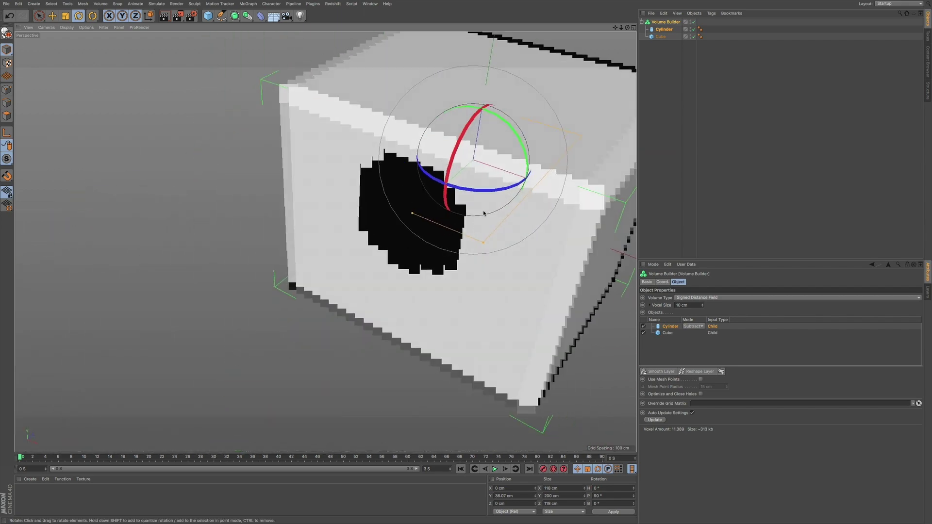
left_click_drag(411, 213, 427, 231)
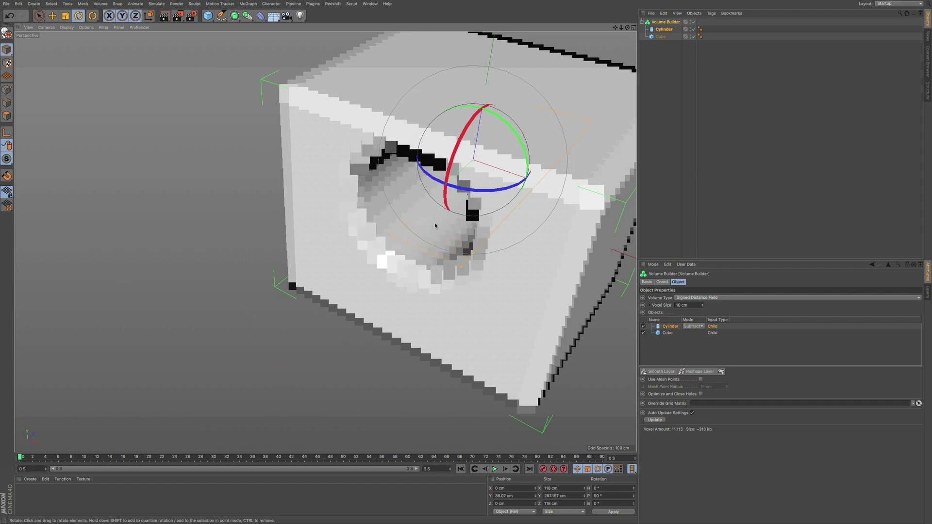
left_click_drag(465, 234, 398, 241, "alt")
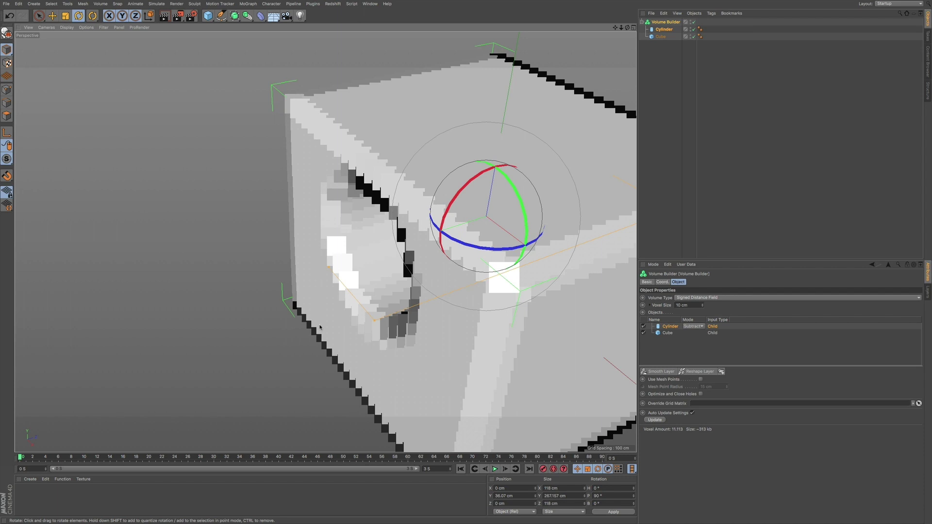
mouse_move(373, 322)
left_mouse_down()
mouse_move(364, 327)
mouse_move(372, 319)
left_mouse_up()
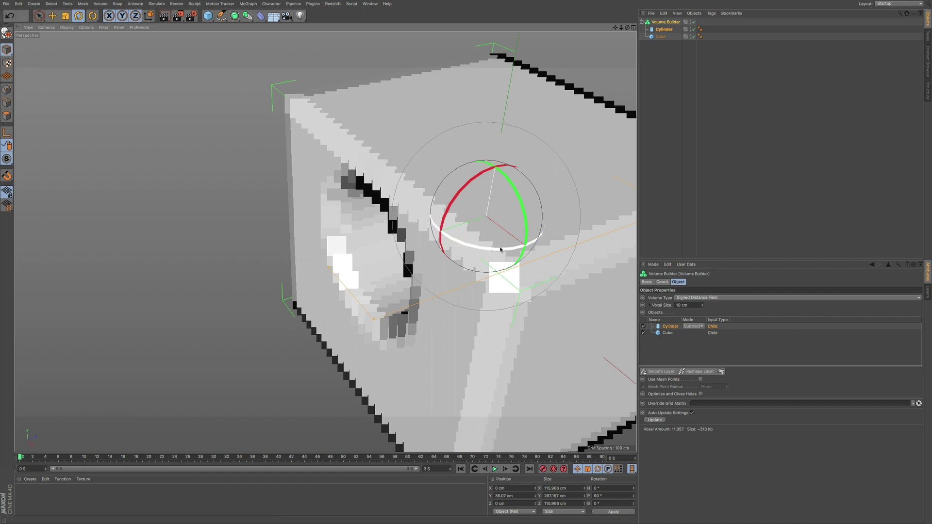
Step: Move the cylinder to about X 16 cm and Y 15 cm, viewing the cube's face from the front
left_click_drag(401, 297, 672, 312, "alt")
left_click_drag(497, 241, 493, 220, "alt")
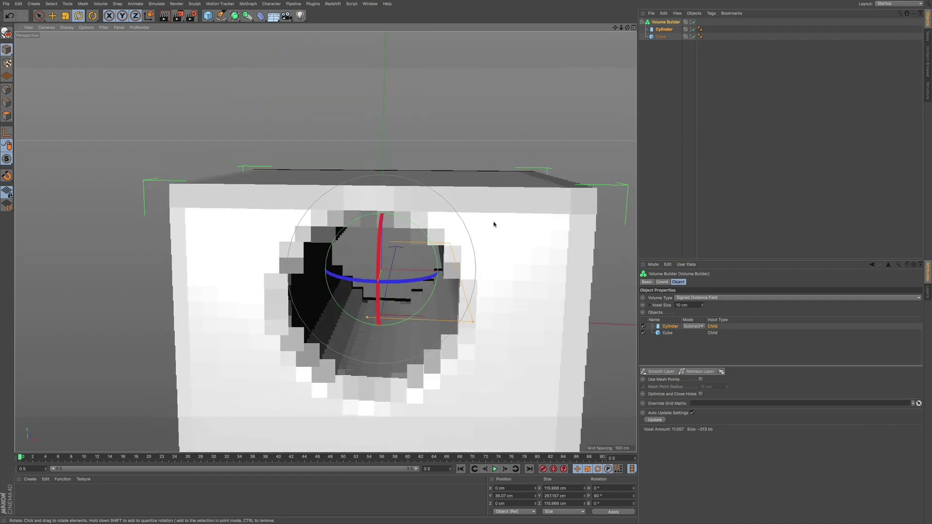
key("e")
left_click_drag(382, 178, 384, 207)
left_click_drag(478, 299, 499, 301)
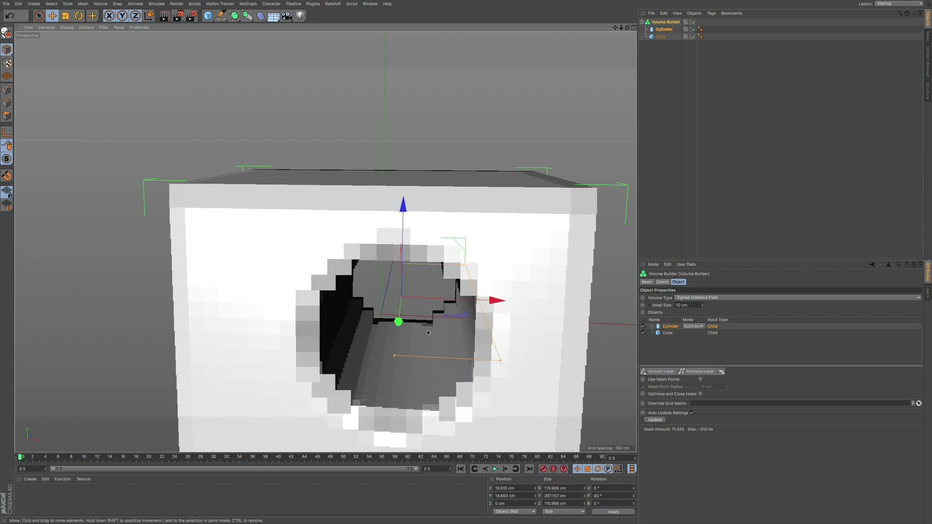
Step: Add a torus with +Z orientation and make it a child of the Volume Builder, above the cylinder
left_click(209, 16)
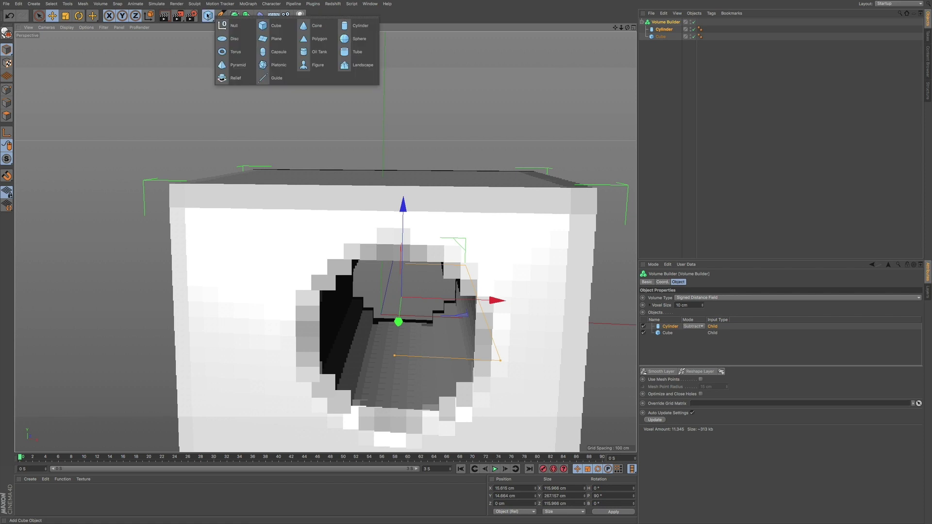
left_click(235, 52)
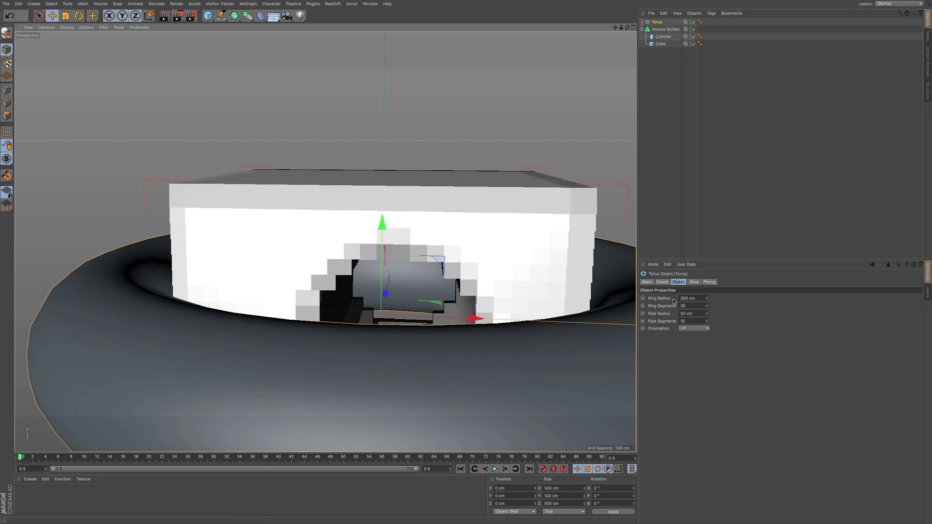
left_click(696, 327)
left_click(694, 354)
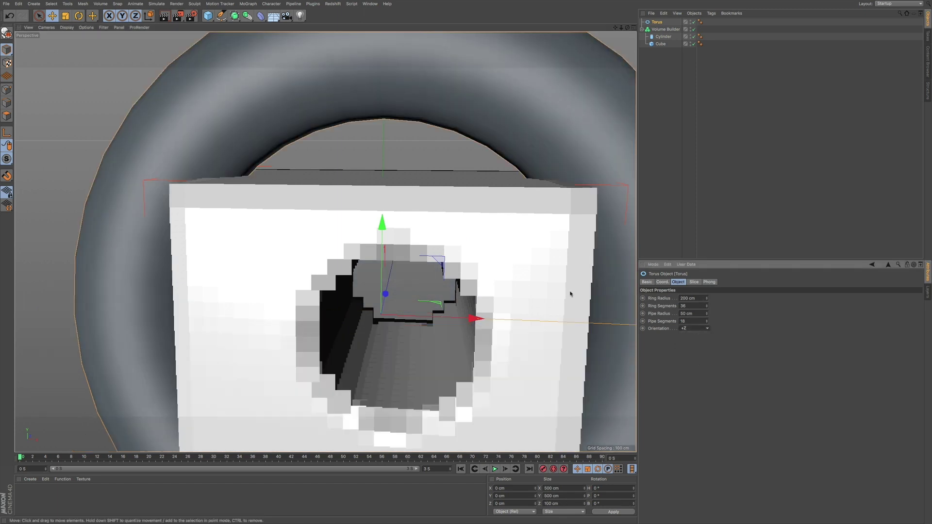
left_click_drag(572, 295, 406, 263, "alt")
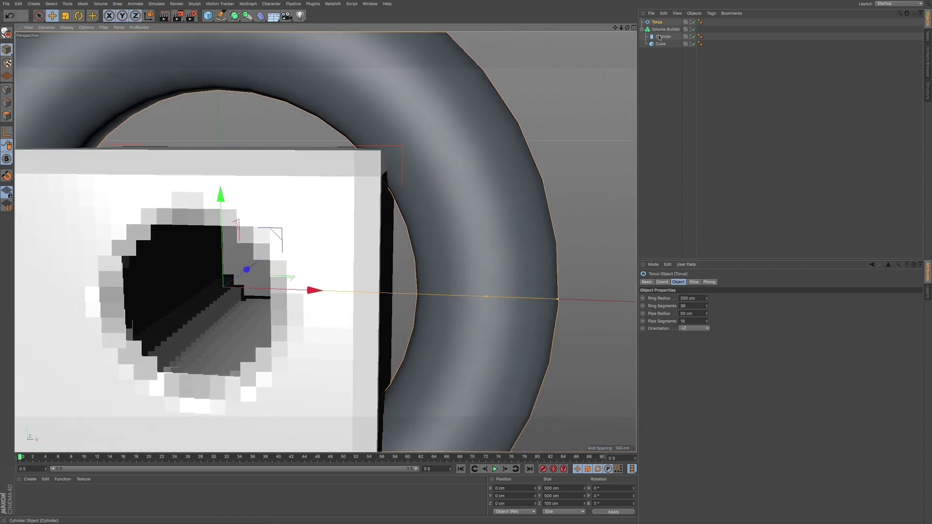
left_click_drag(657, 23, 664, 33)
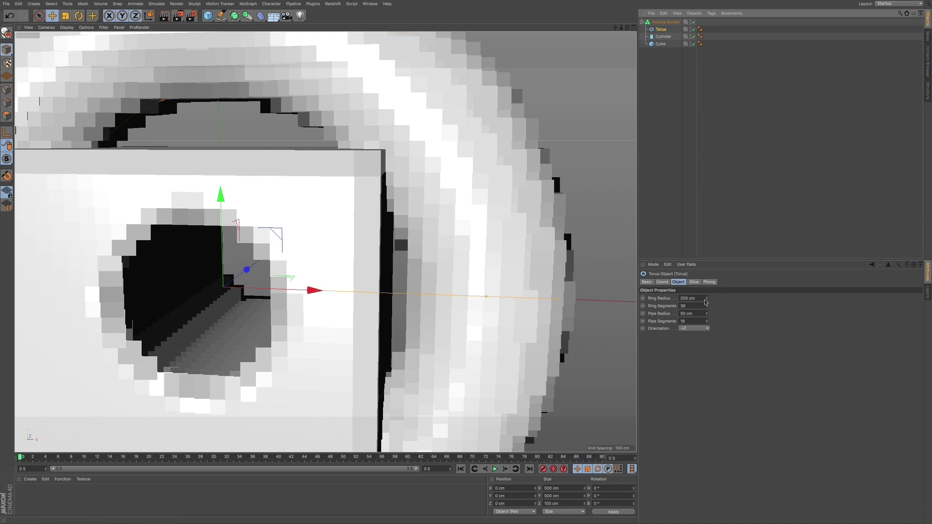
Step: Reduce the torus to a ring radius of about 98 cm and pipe radius of 30 cm, shifting it to about X 77 cm
left_click_drag(706, 301, 709, 316)
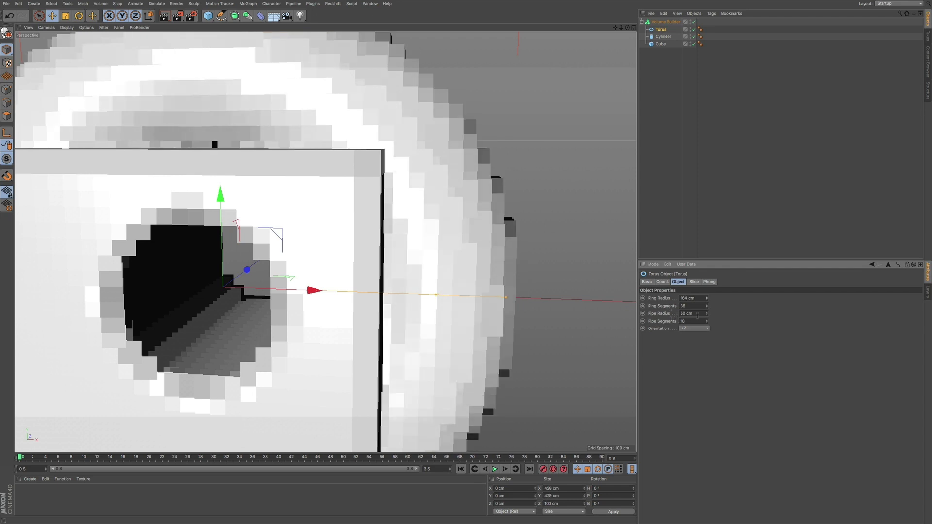
left_click_drag(707, 316, 708, 323)
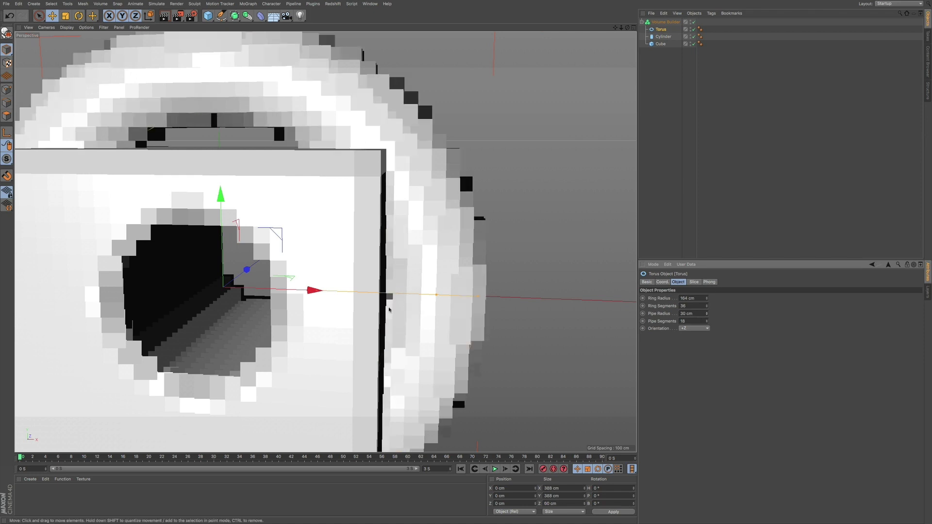
key("e")
left_click_drag(315, 291, 413, 289)
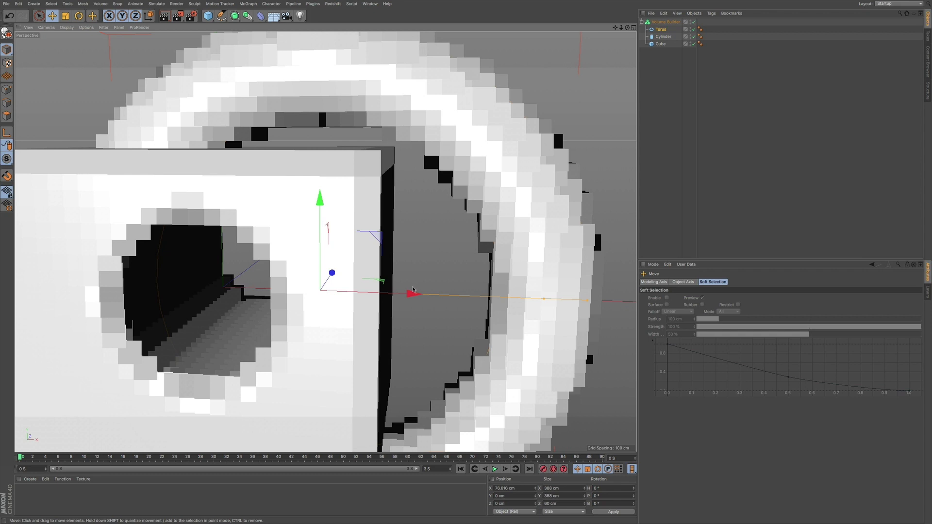
left_click(662, 30)
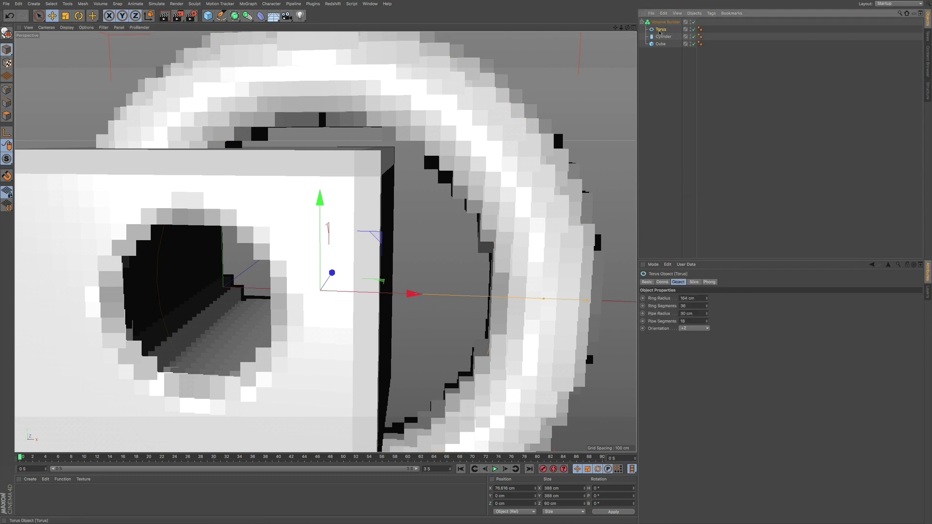
left_click_drag(708, 300, 707, 327)
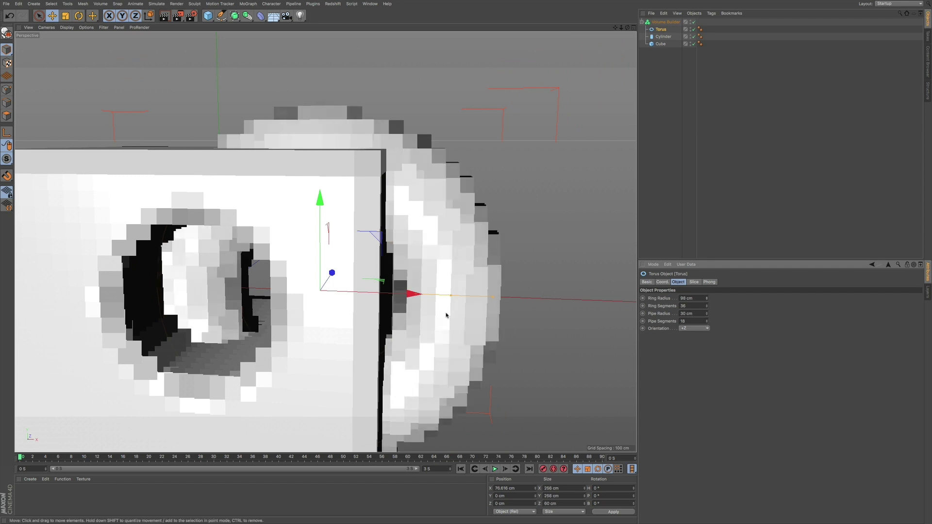
Step: Move the torus to about X 174 cm and Y -36 cm so that it forms a handle on the cube's side
left_click_drag(411, 294, 439, 294)
key("e")
left_click_drag(349, 201, 349, 247)
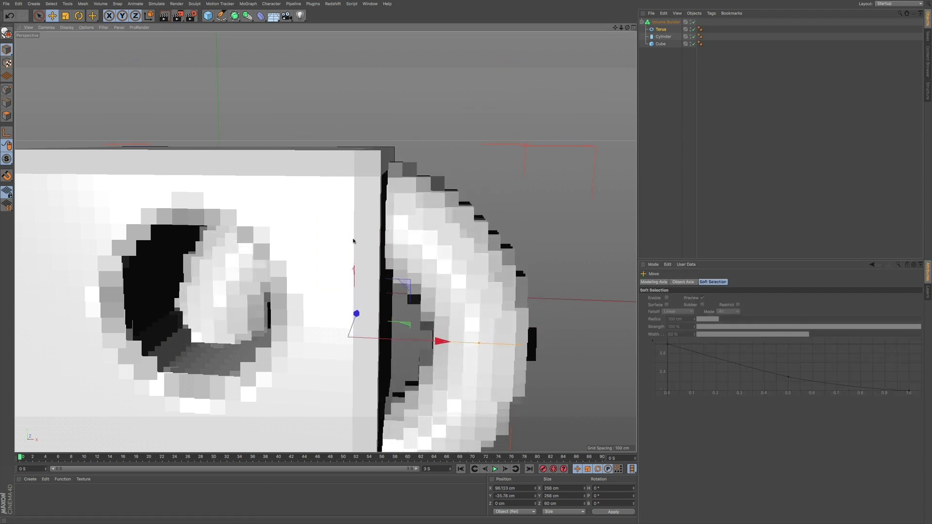
middle_click_drag(350, 243, 455, 267, "alt")
left_click_drag(455, 266, 543, 262)
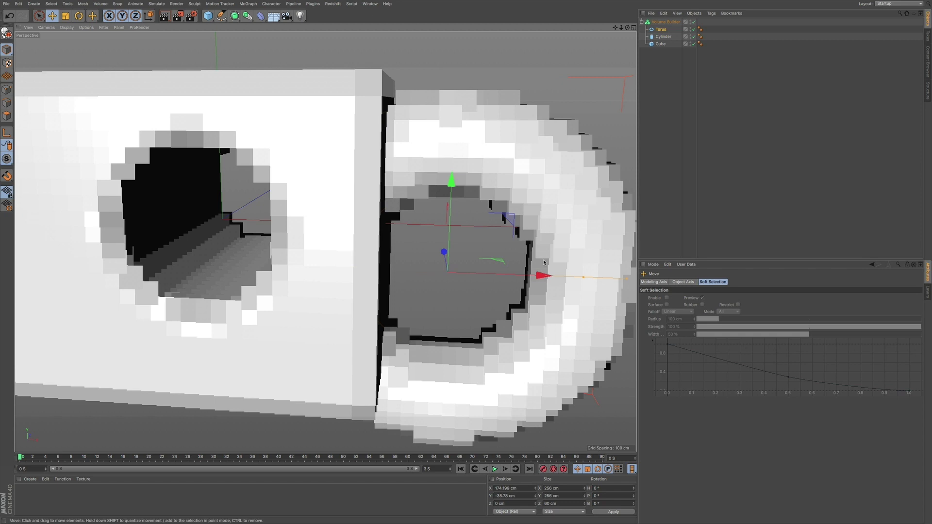
Step: Shrink the torus handle to about 195 cm across and 34 cm thick, and raise it to about Y -21 cm
left_click_drag(613, 272, 607, 278)
left_click_drag(446, 186, 446, 170)
left_click_drag(597, 258, 558, 263)
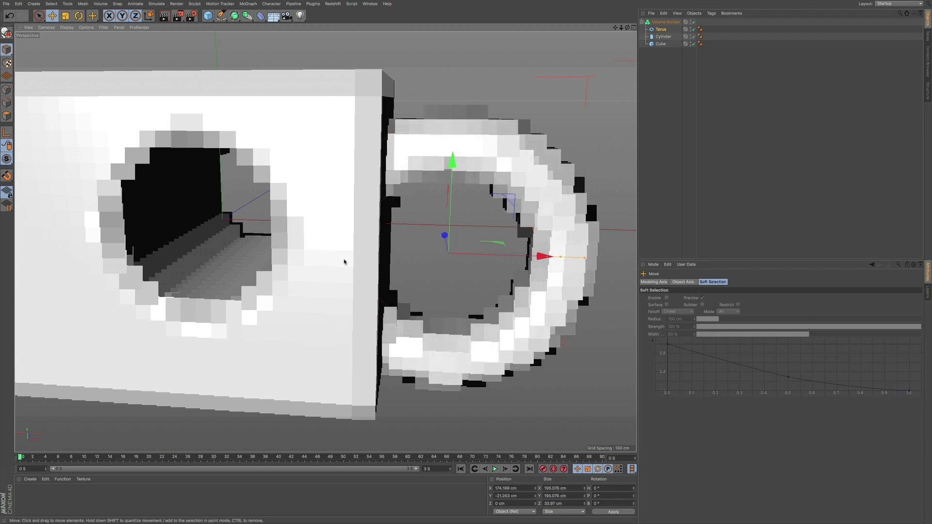
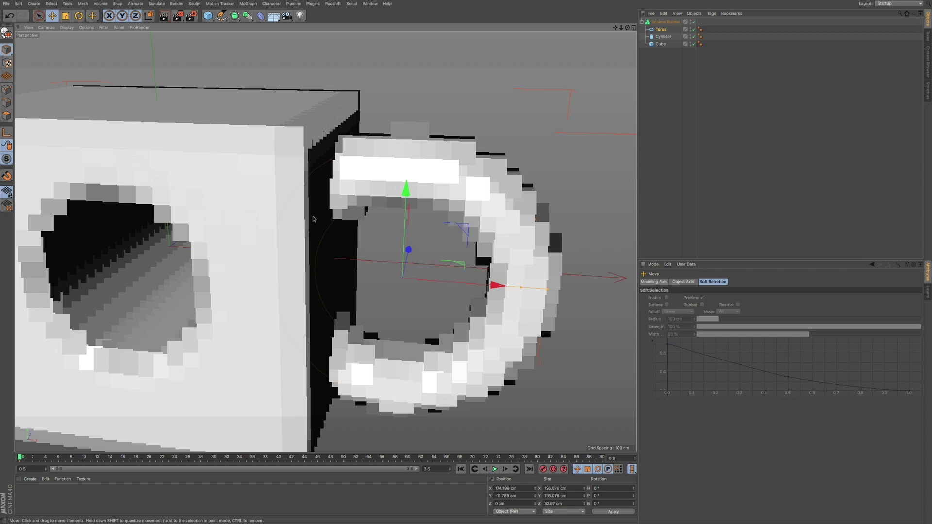
Step: Delete the cube from the Volume Builder, leaving only the torus and the cylinder
middle_click_drag(308, 232, 394, 214, "alt")
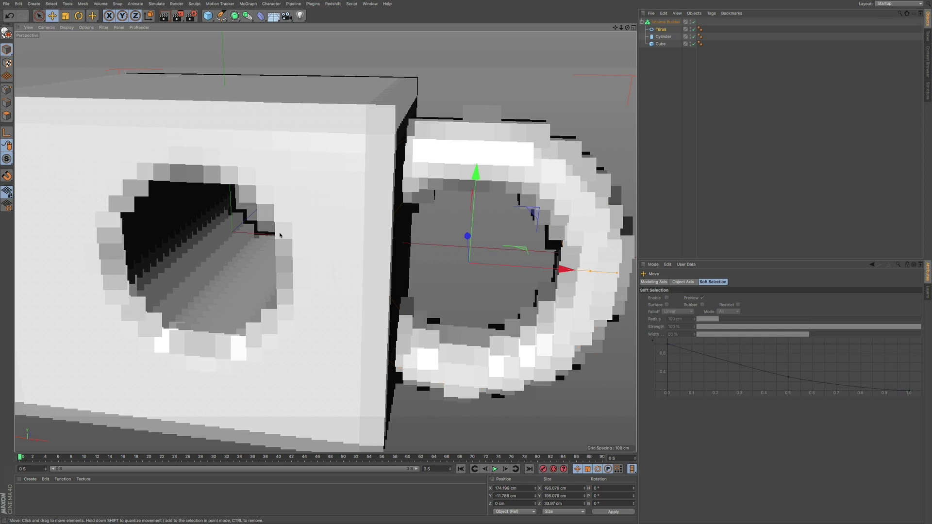
left_click_drag(276, 230, 298, 235, "alt")
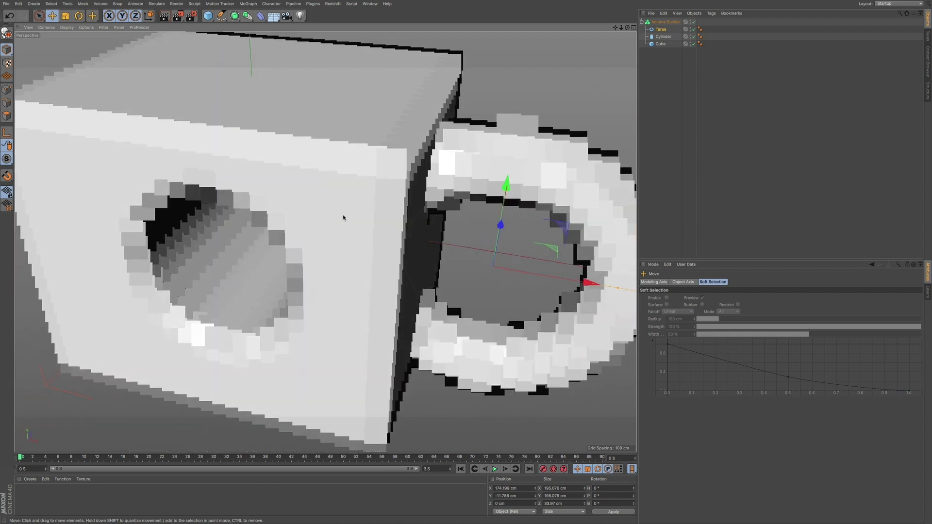
left_click(659, 44)
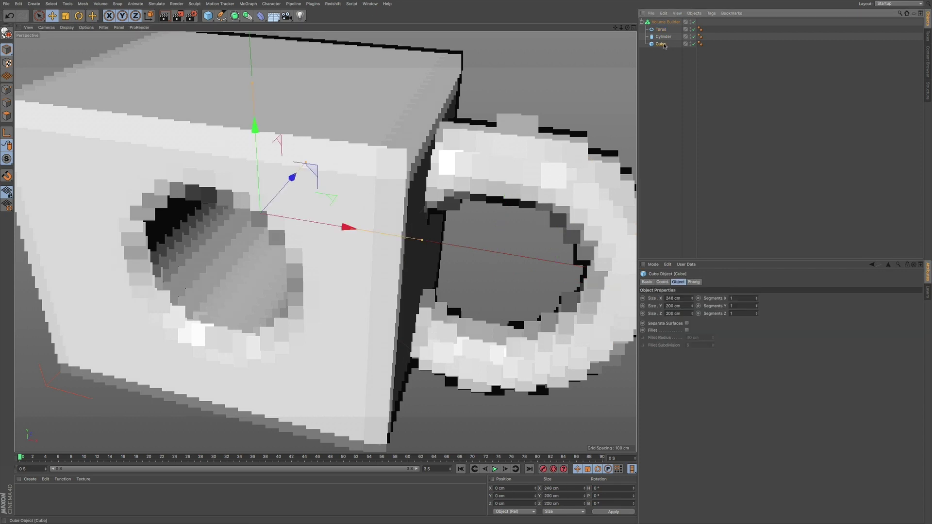
key("Delete")
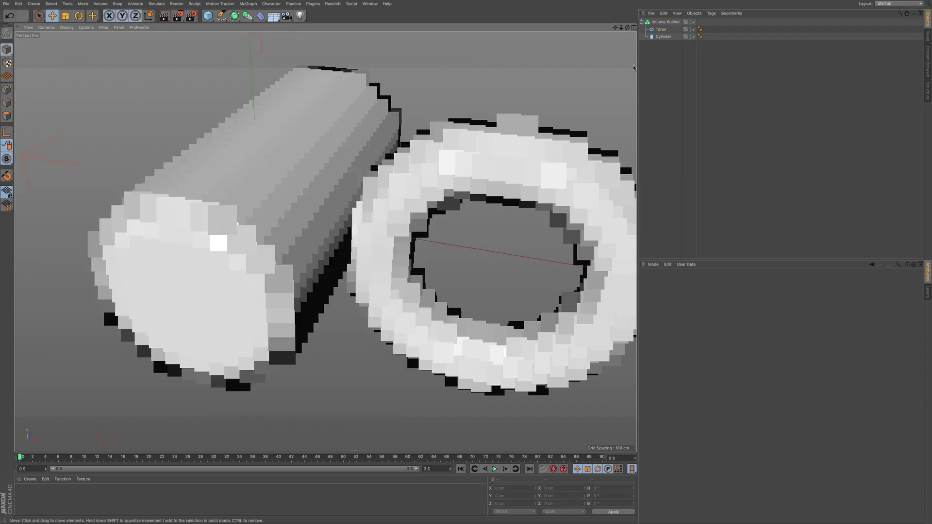
Step: Rotate the cylinder upright beside the torus, to a pitch of about -10°
left_click(284, 255)
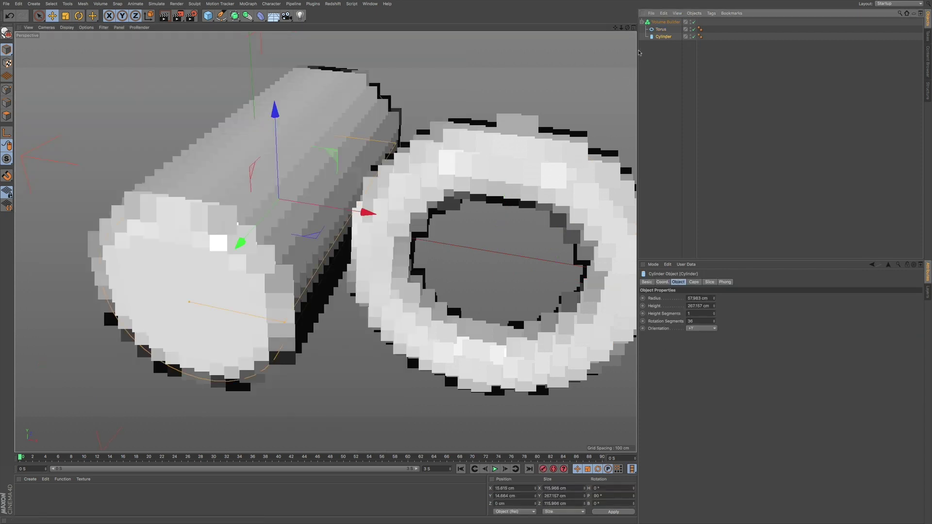
key("r")
left_click_drag(256, 181, 307, 97)
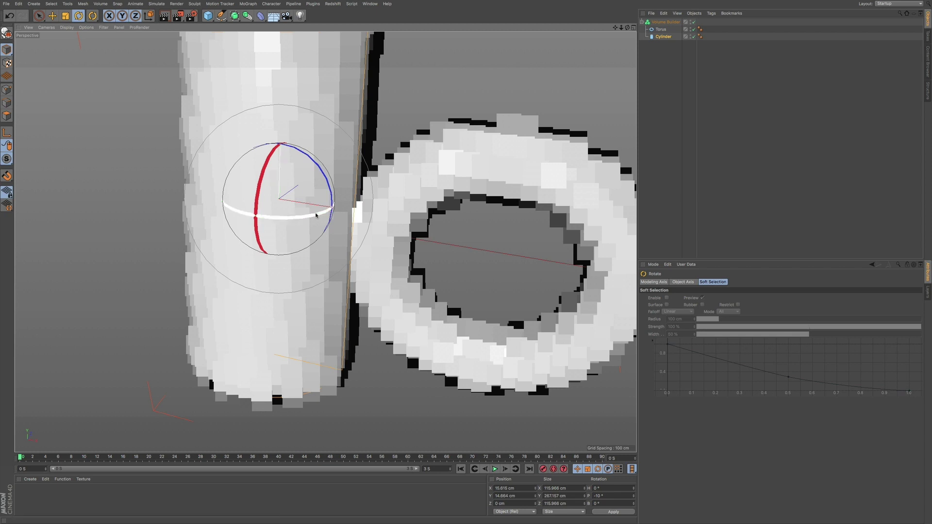
Step: Resize the cylinder into a mug body with a radius of about 92 cm and a height of about 202 cm
left_click(663, 36)
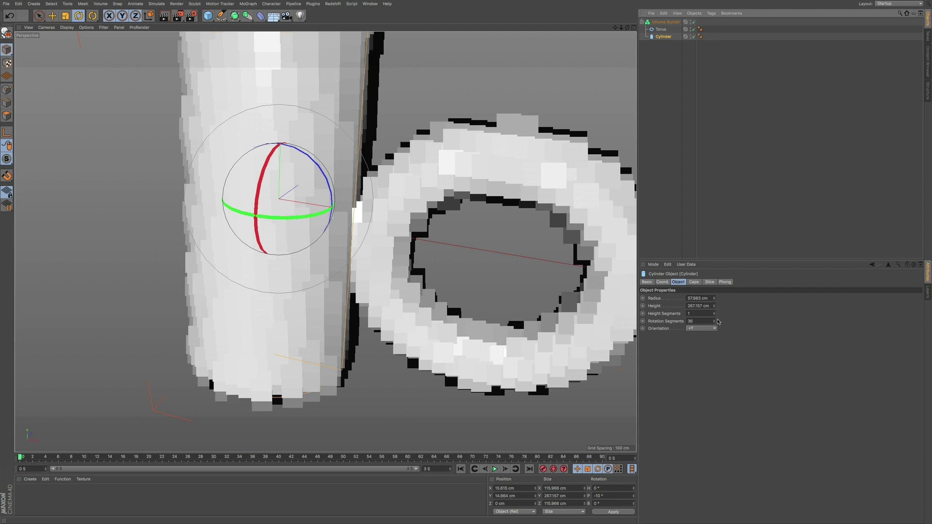
left_click_drag(714, 324, 684, 326)
key("ctrl+z")
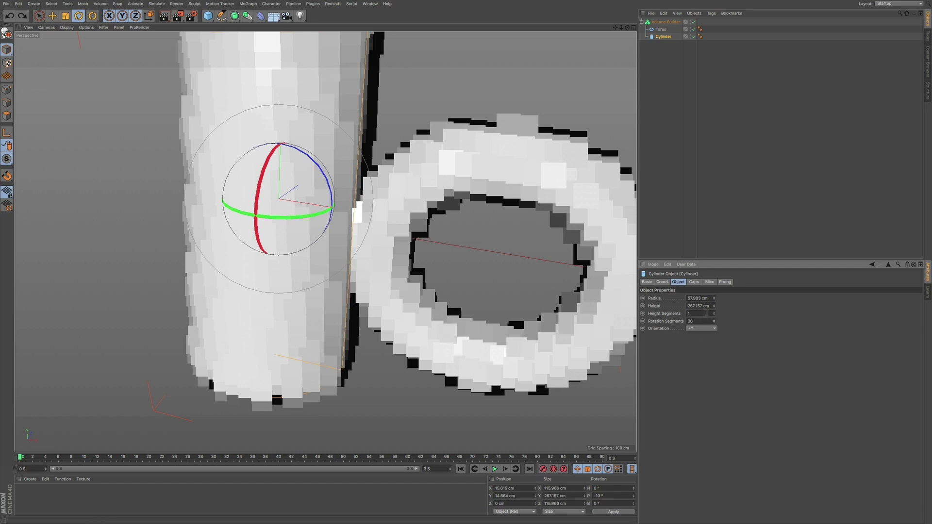
left_click_drag(713, 298, 716, 332)
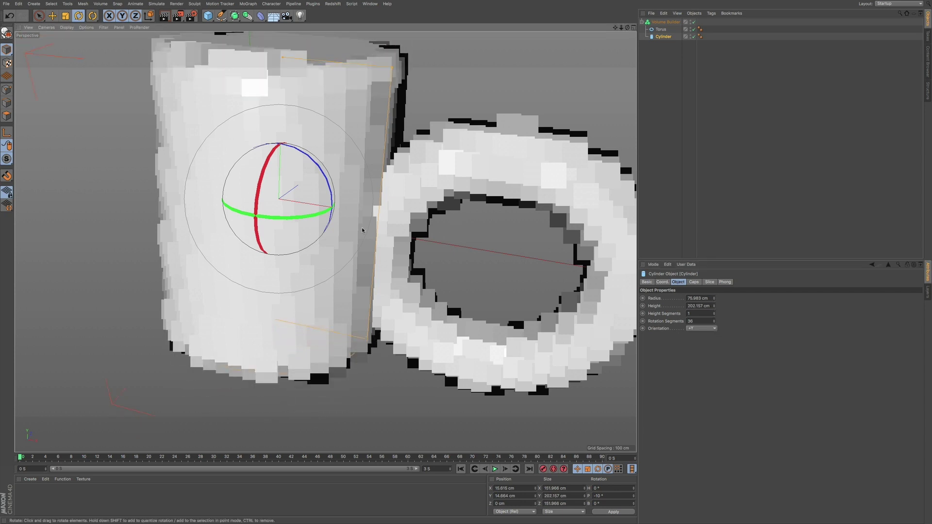
left_click_drag(446, 236, 441, 395, "alt")
scroll(439, 394, "up", 3)
left_click_drag(387, 310, 381, 313, "alt")
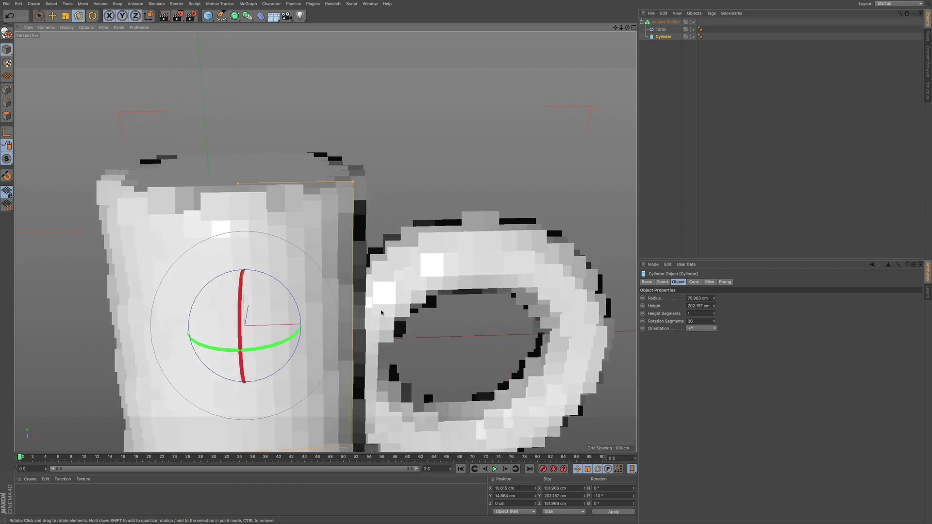
left_click_drag(353, 182, 376, 178)
left_click_drag(337, 223, 356, 259, "alt")
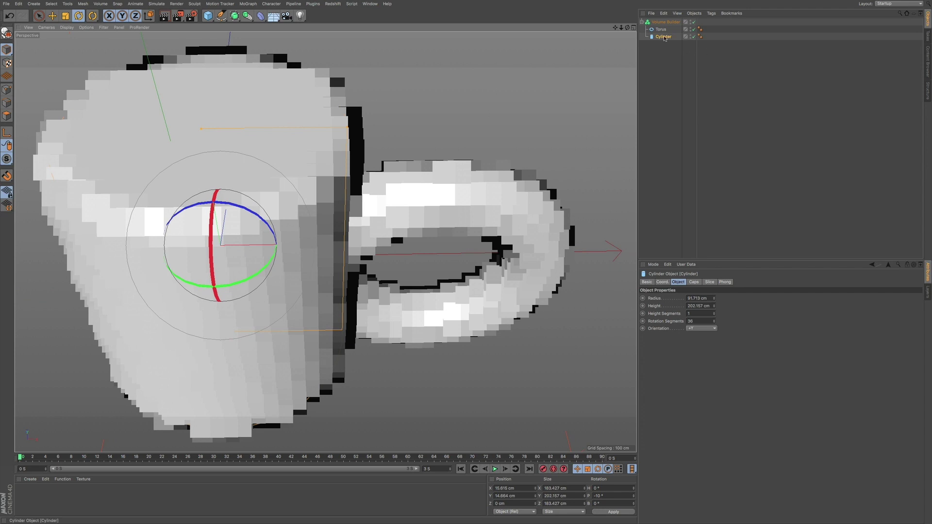
Step: Duplicate the cylinder inside the Volume Builder, shrink the copy to about 141 cm across, and raise it above the original's rim
left_click_drag(660, 39, 664, 45, "ctrl")
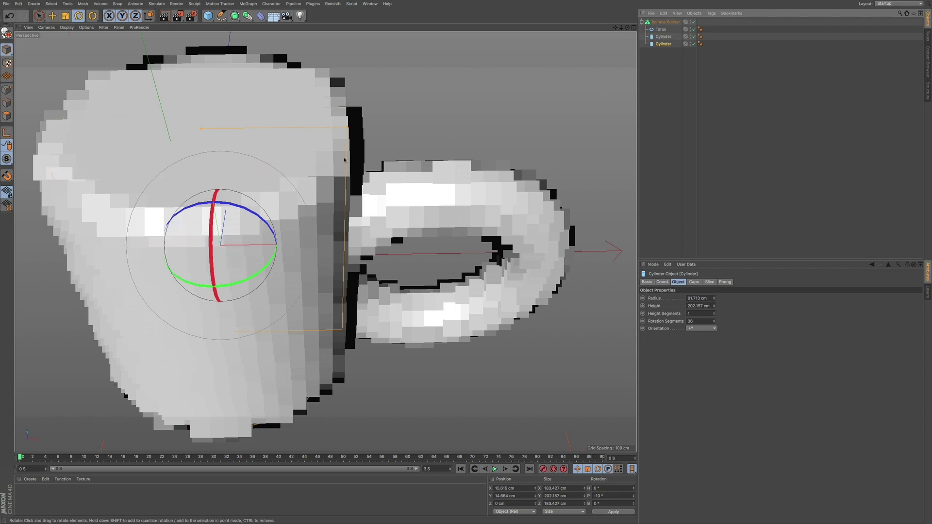
key("t")
left_click_drag(347, 128, 316, 127)
key("e")
left_click_drag(208, 166, 197, 147)
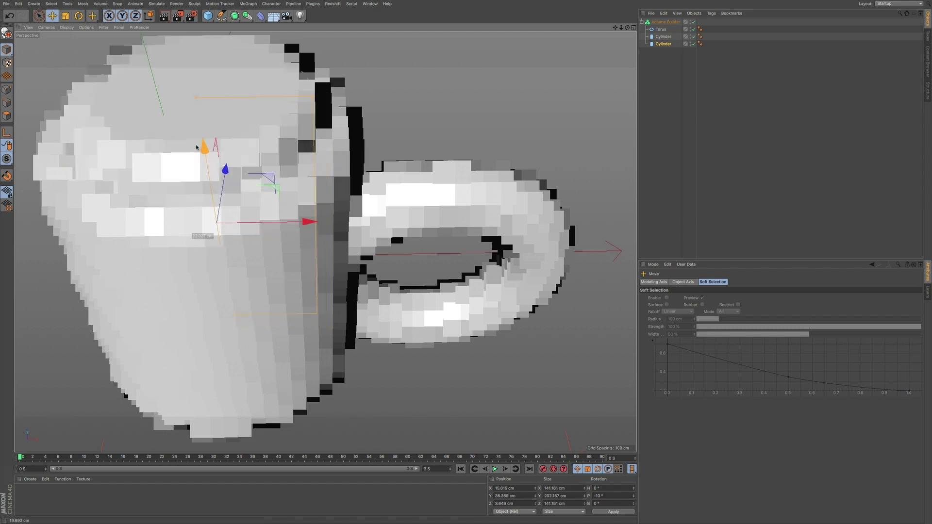
Step: In the Volume Builder's object list, apply Subtract to the first cylinder and move the bottom cylinder above the other objects
left_click(667, 22)
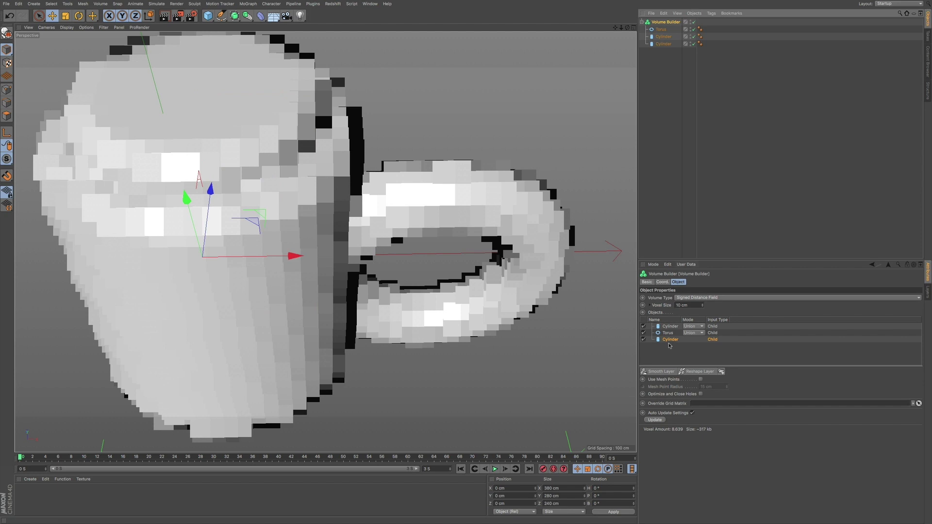
left_click(689, 339)
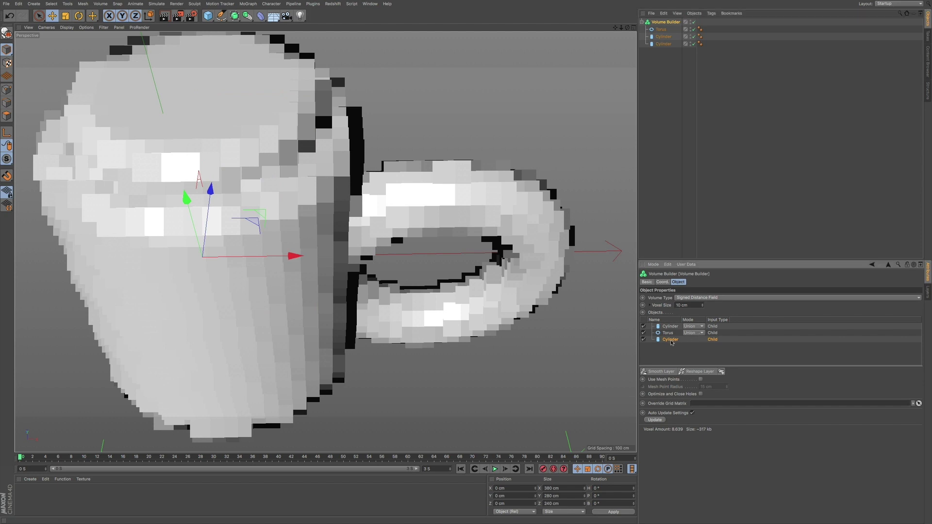
left_click(696, 327)
left_click(685, 333)
left_click_drag(667, 341, 672, 326)
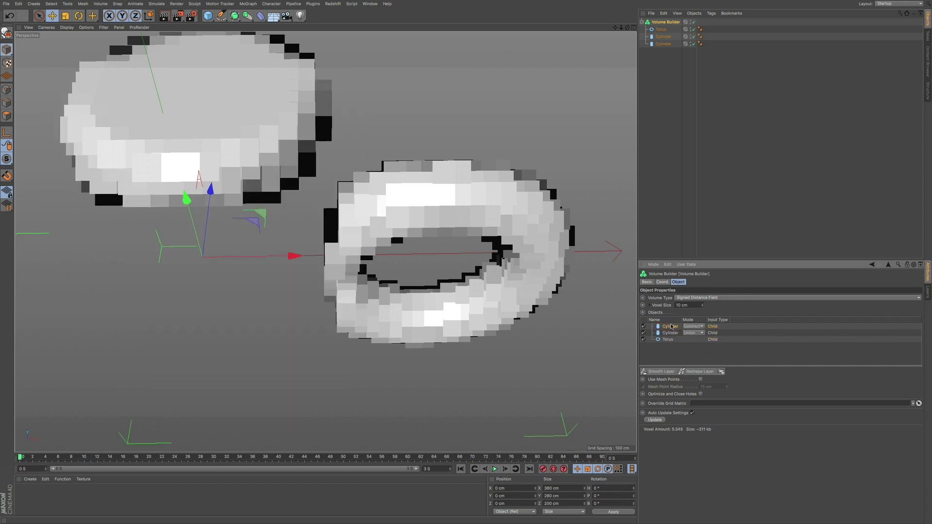
Step: Hollow the mug by setting the larger cylinder to Union and the smaller to Subtract, with the smaller one placed first in the list
left_click(696, 327)
left_click(699, 334)
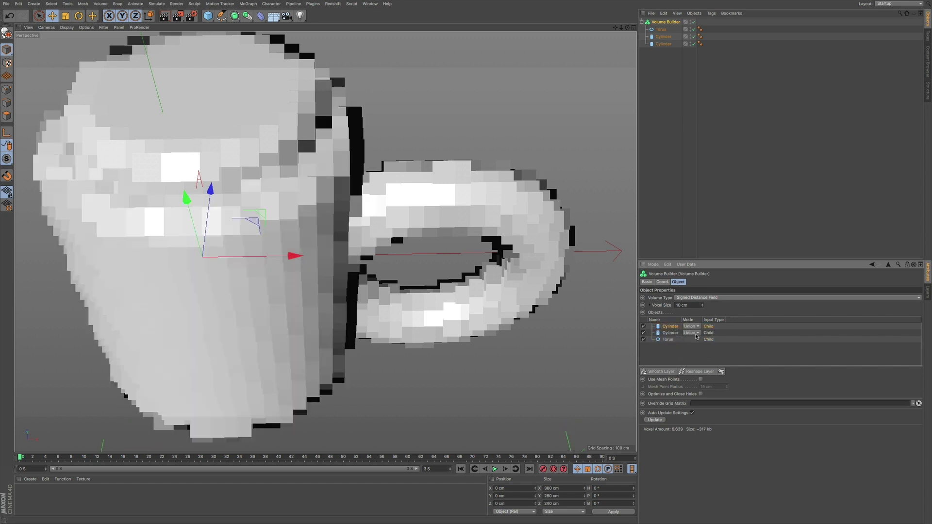
left_click(697, 333)
left_click(701, 347)
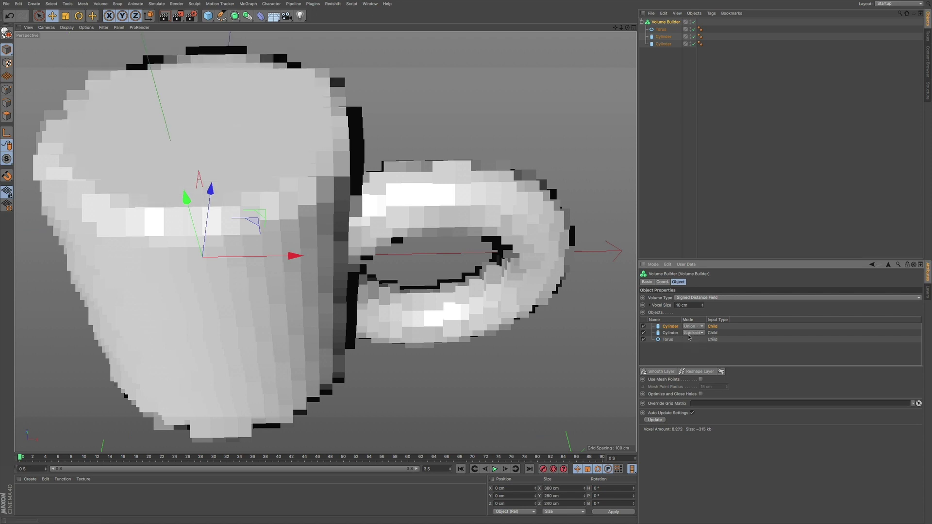
left_click_drag(672, 336, 674, 324)
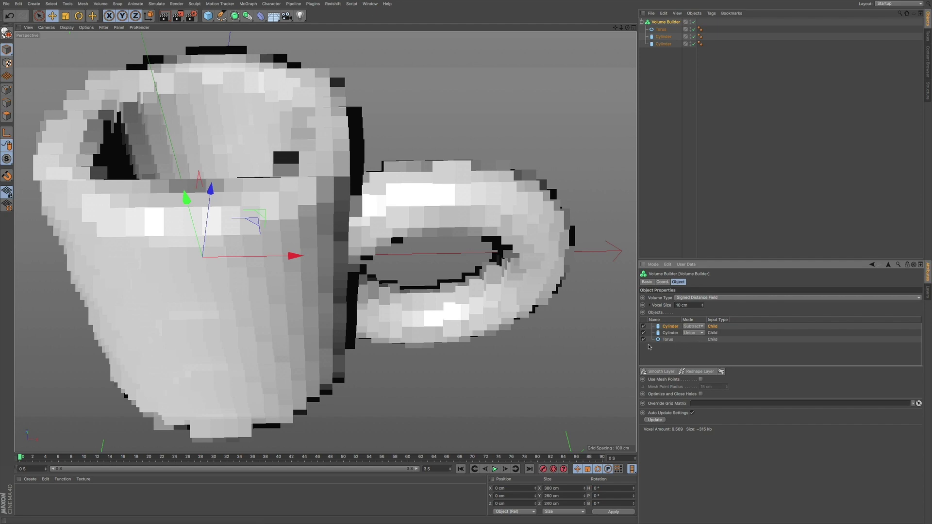
Step: Try the Fog volume type on the mug's Volume Builder and return it to Signed Distance Field
left_click_drag(325, 231, 333, 204, "alt")
scroll(333, 204, "down", 5)
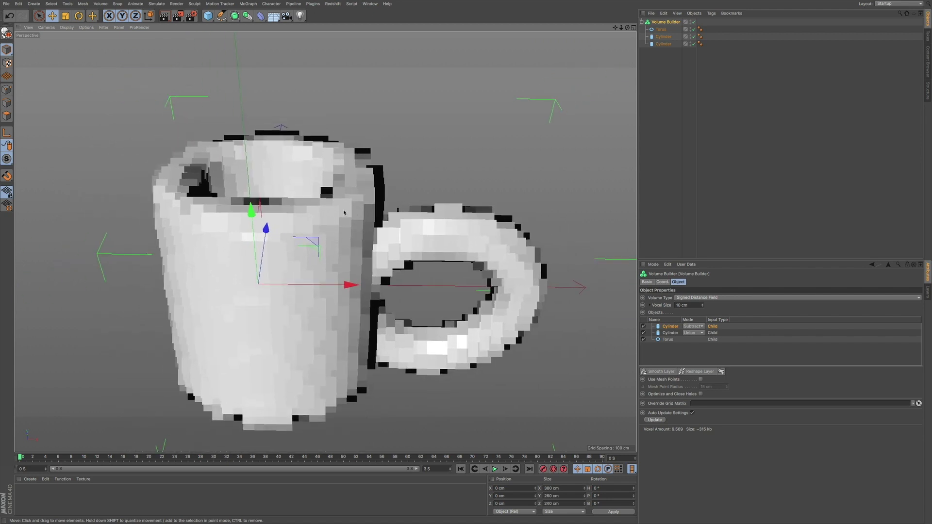
mouse_move(344, 212)
left_mouse_down("alt")
mouse_move(333, 227)
mouse_move(358, 223)
left_mouse_up("alt")
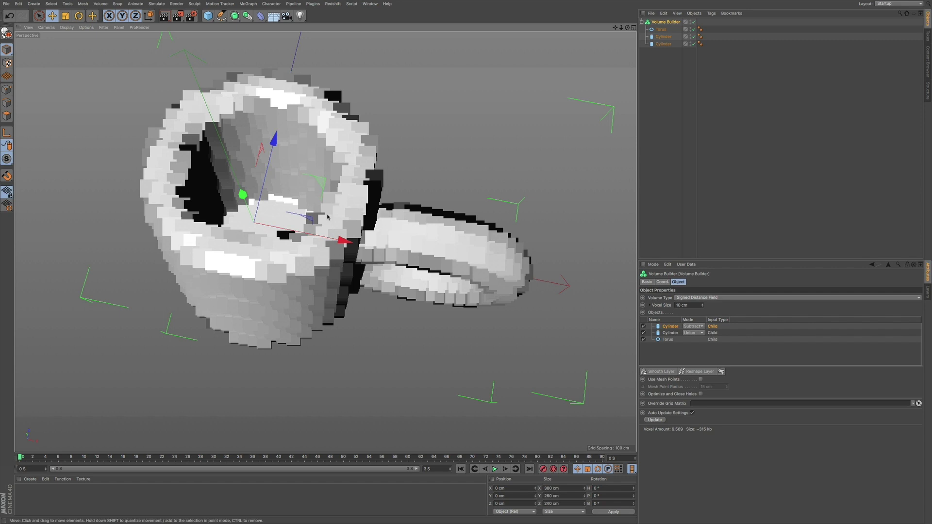
left_click_drag(348, 270, 424, 239, "alt")
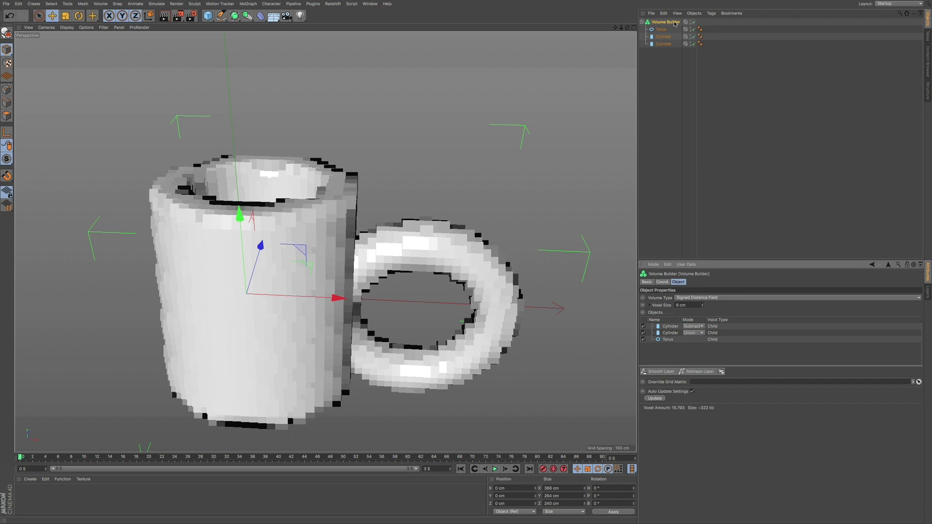
left_click(720, 298)
left_click(726, 311)
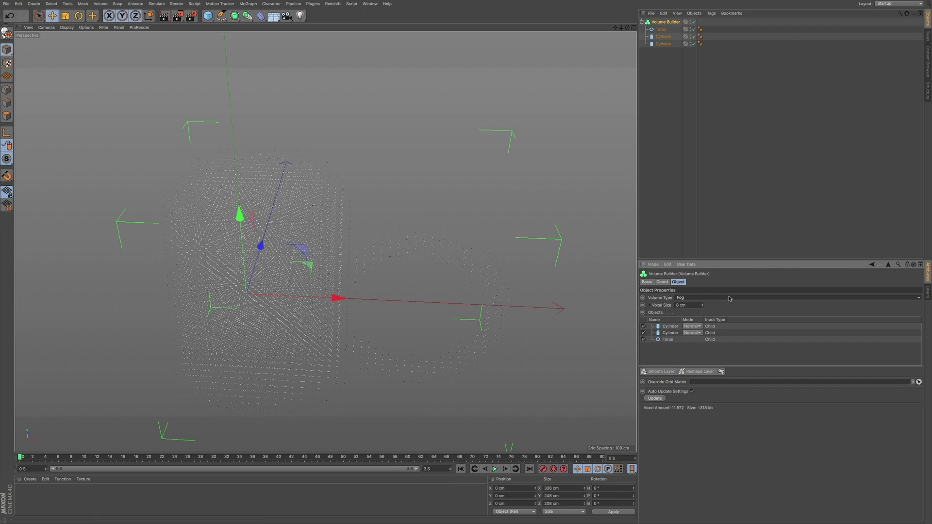
left_click(701, 298)
left_click(701, 304)
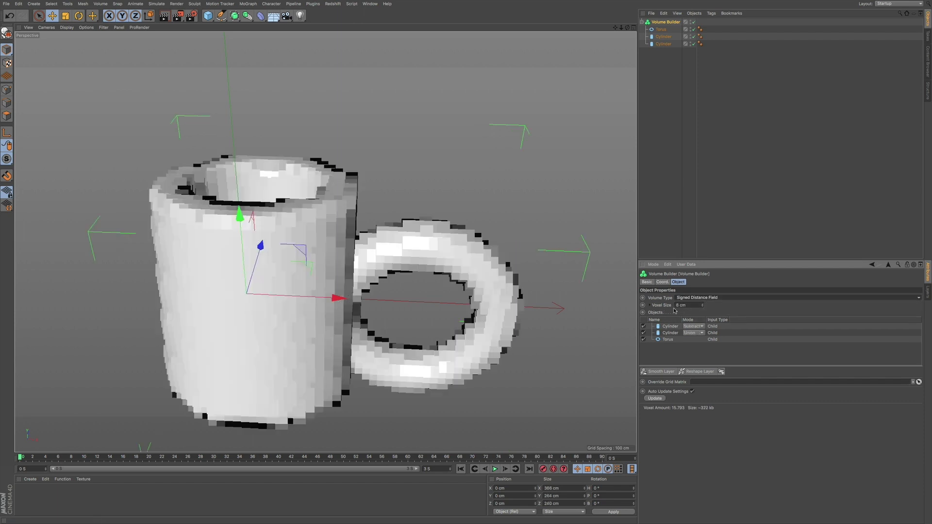
Step: Reduce the Volume Builder's voxel size step by step to 0.5 cm
left_click(702, 307)
left_click(702, 307)
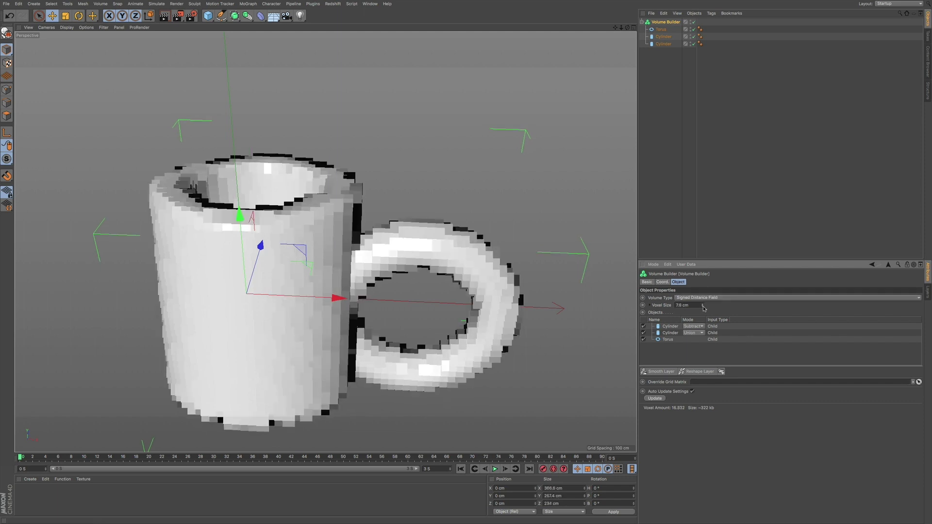
left_click(702, 307)
left_click(702, 307)
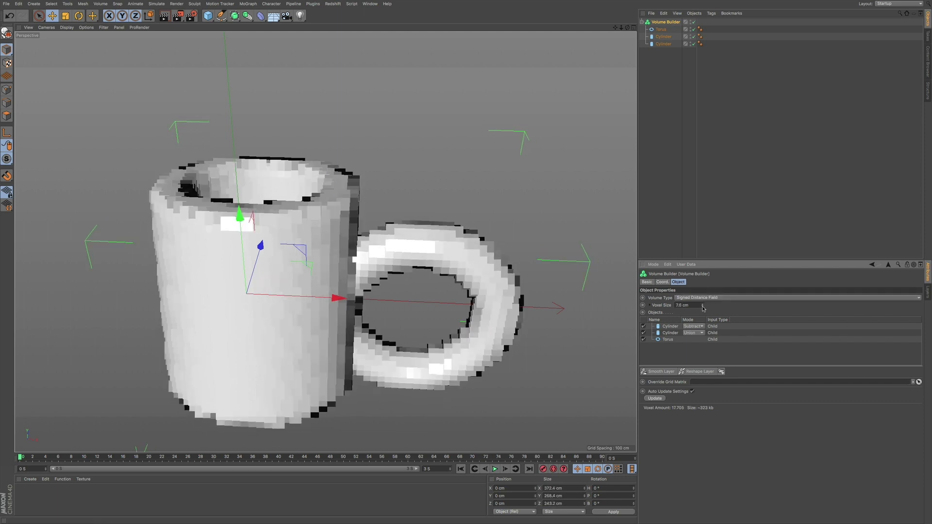
left_click(703, 307)
left_click(703, 307)
left_click(702, 308)
left_click(702, 307)
left_click(702, 307)
left_click(702, 307)
left_click(702, 307)
left_click(702, 307)
left_click(702, 307)
left_click(703, 307)
left_click(703, 307)
left_click(702, 307)
left_click(702, 307)
left_click(702, 307)
left_click(702, 307)
left_click(703, 307)
left_click(702, 307)
left_click(702, 307)
left_click(702, 307)
left_click(702, 307)
left_click_drag(703, 309, 709, 330)
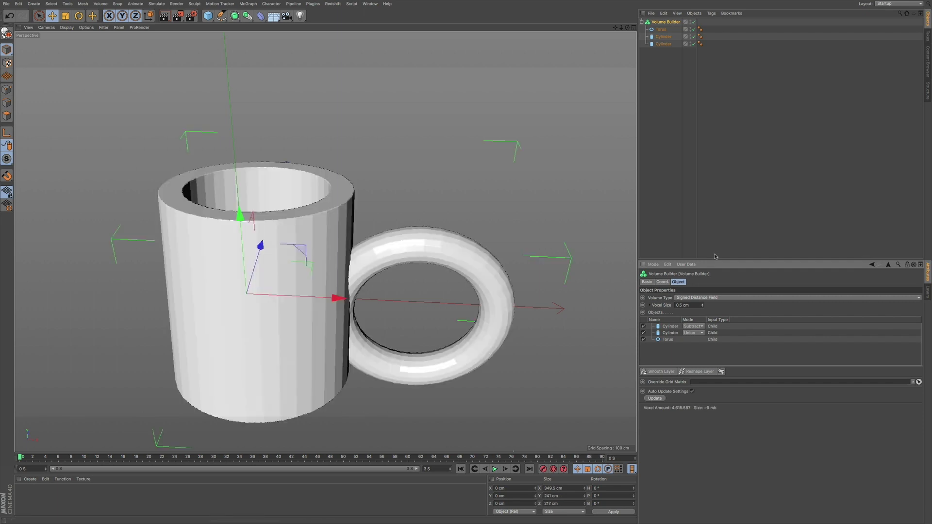
Step: Raise the Volume Builder's voxel size to 1 cm
left_click(703, 303)
left_click(704, 305)
left_click(704, 304)
left_click(704, 304)
left_click(704, 305)
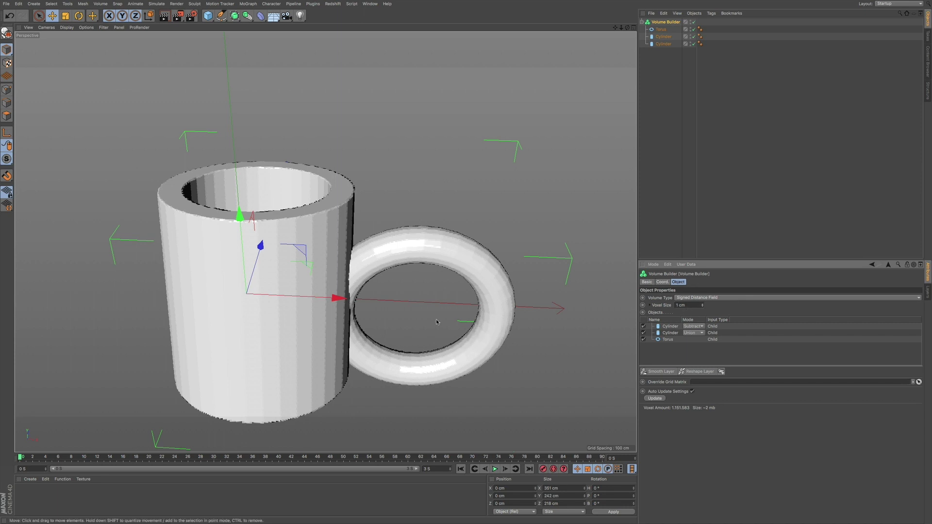
Step: Refit the torus handle with a ring radius of about 59 cm and pipe radius of 11 cm, at about X 147 cm and Y 17 cm
left_click_drag(409, 267, 429, 244, "alt")
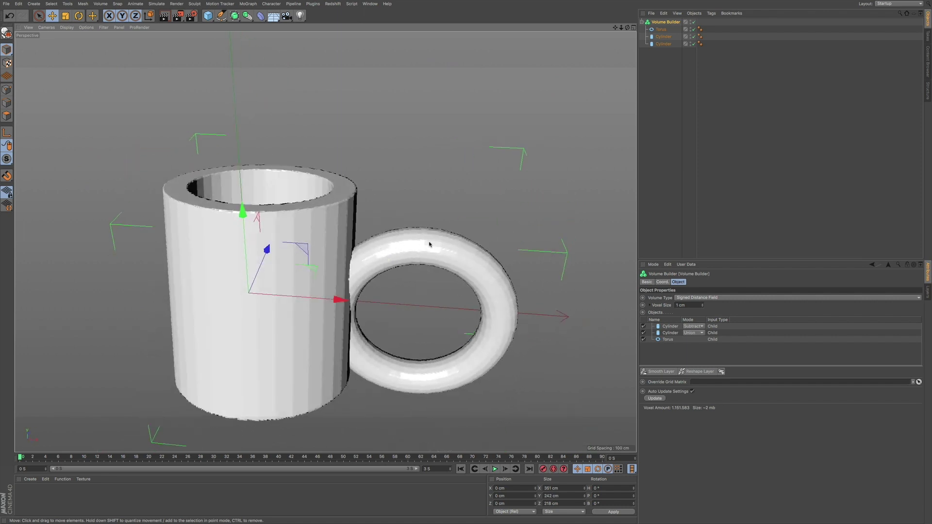
left_click(660, 29)
left_click_drag(421, 238, 432, 224)
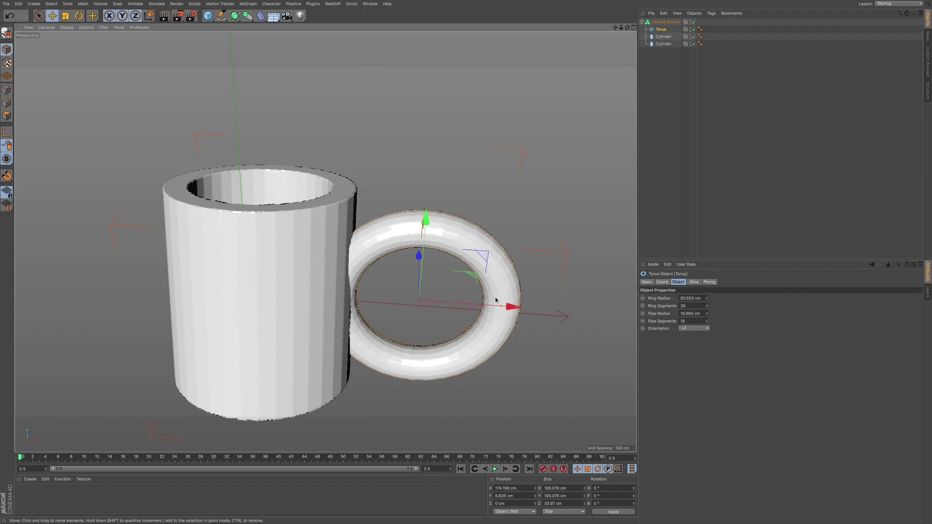
left_click_drag(503, 307, 476, 306)
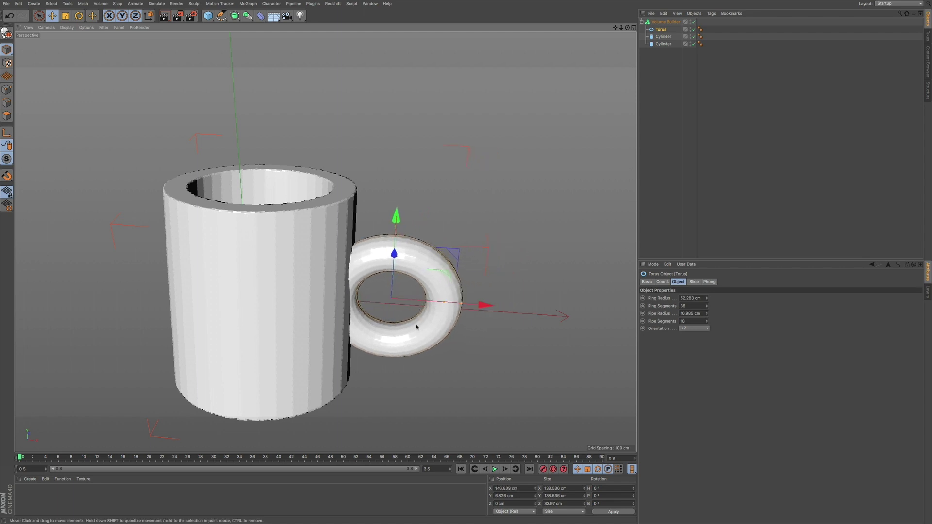
left_click_drag(414, 331, 414, 302, "alt")
left_click_drag(392, 339, 328, 253, "alt")
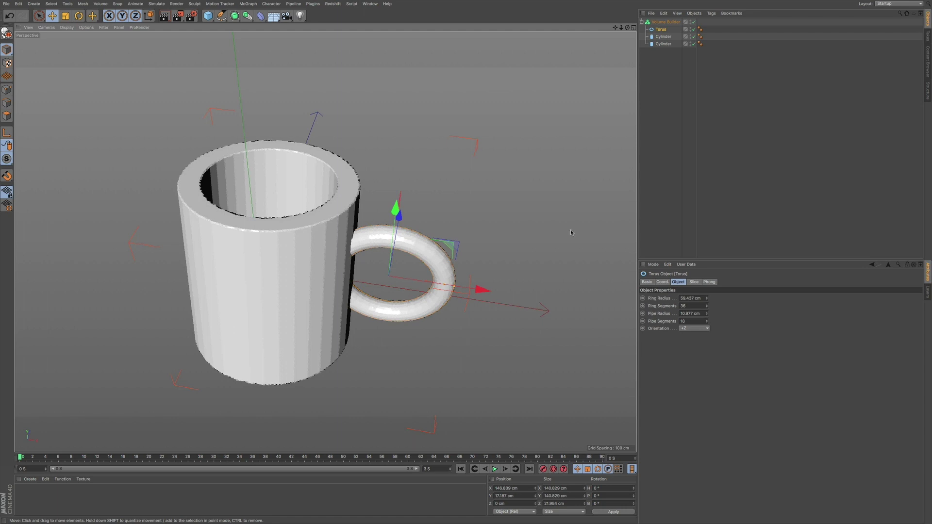
Step: Add a Smooth Layer to the mug's Volume Builder and show its filter settings
left_click(666, 22)
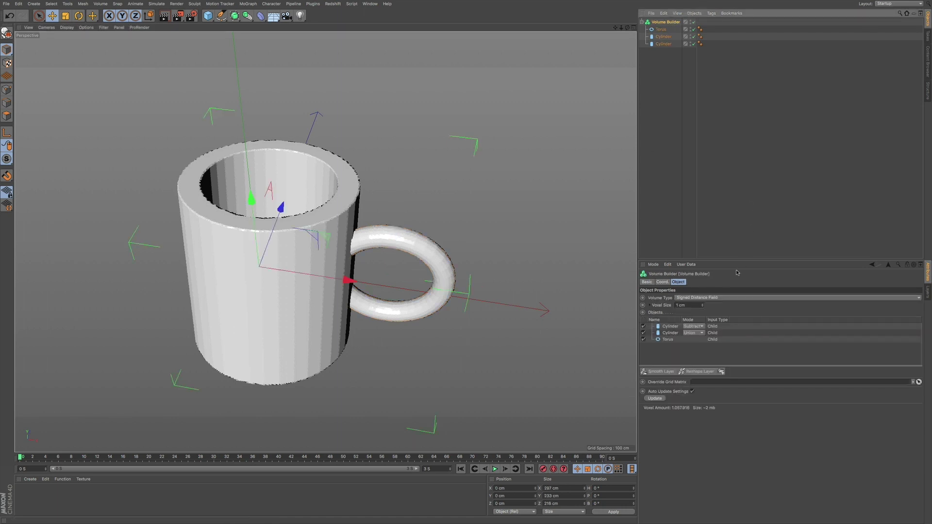
left_click(661, 372)
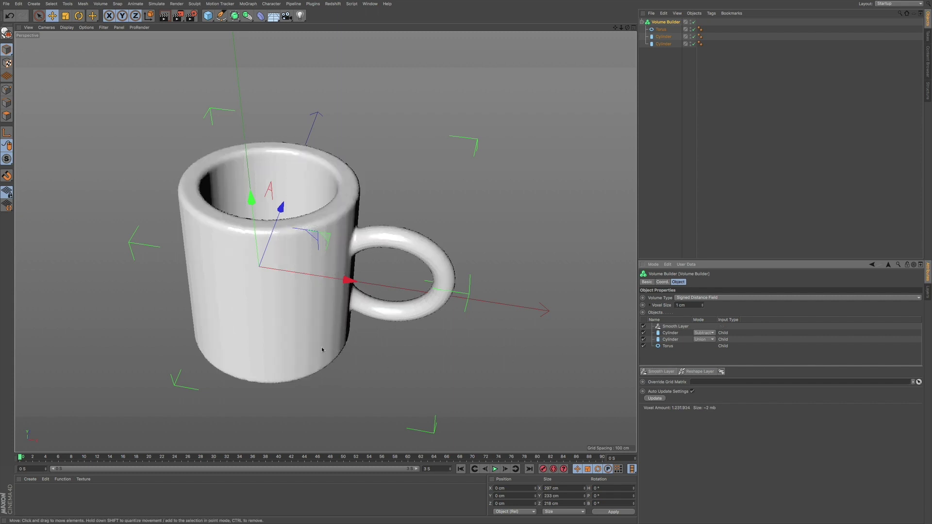
left_click(674, 326)
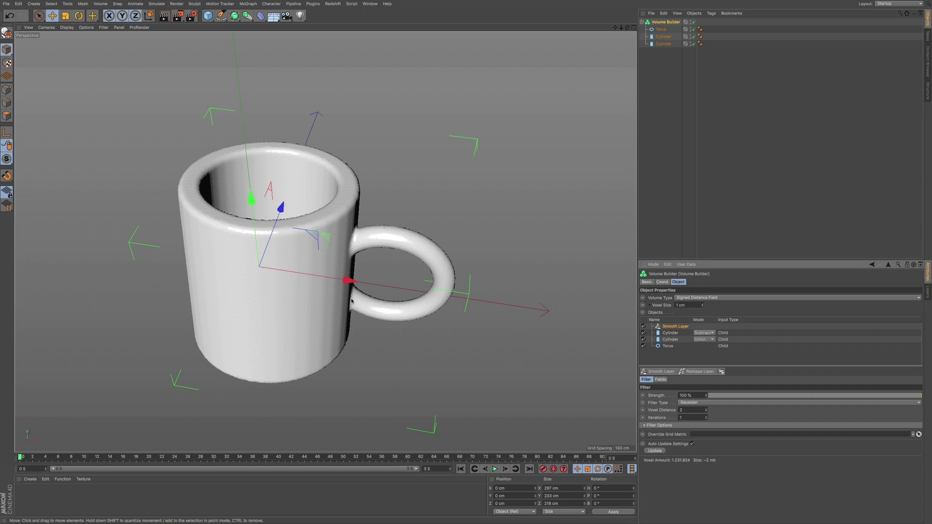
Step: Select both mug cylinders and rotate them together by about 10° in the Right view so they stand roughly upright
left_click_drag(316, 321, 264, 258, "alt")
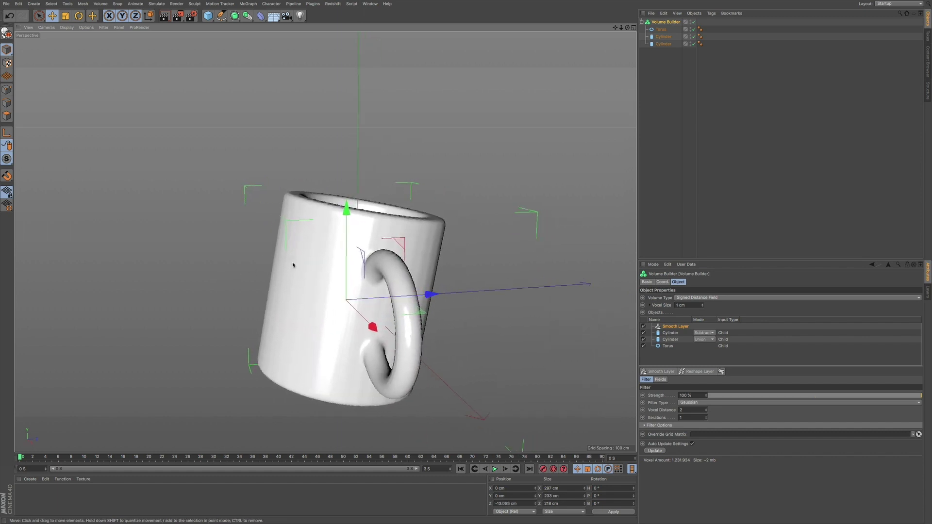
left_click(668, 45)
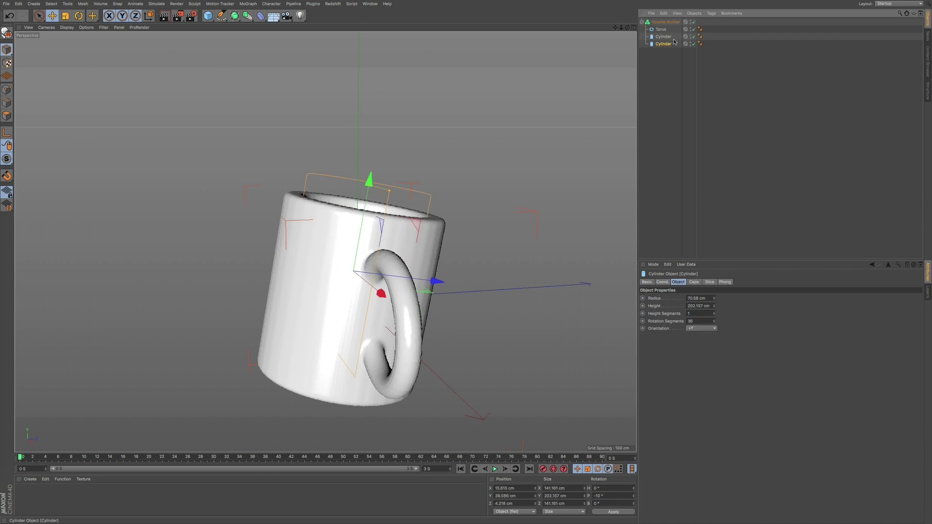
left_click(669, 37, "shift")
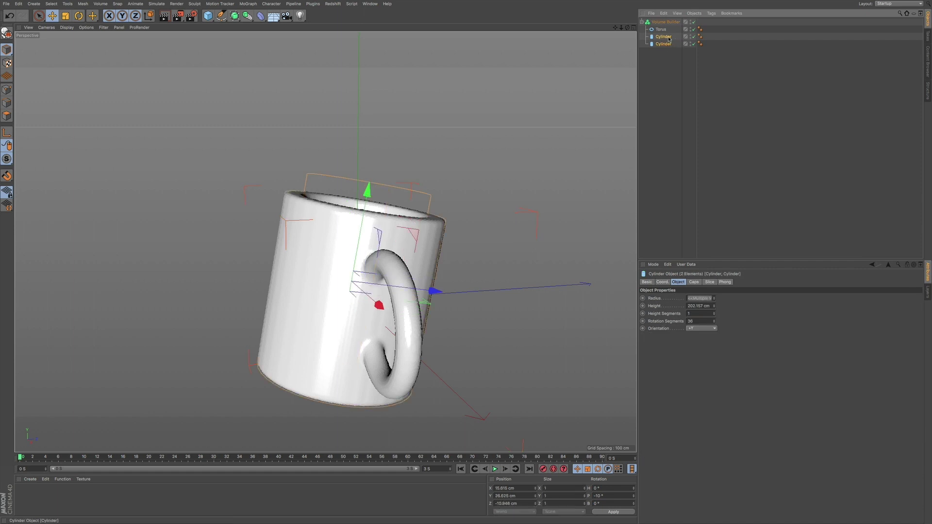
key("F2")
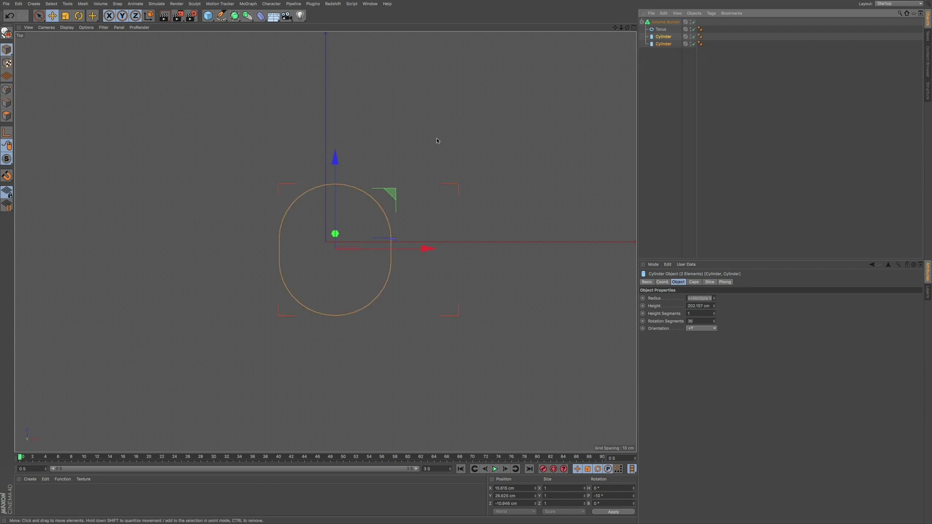
key("F3")
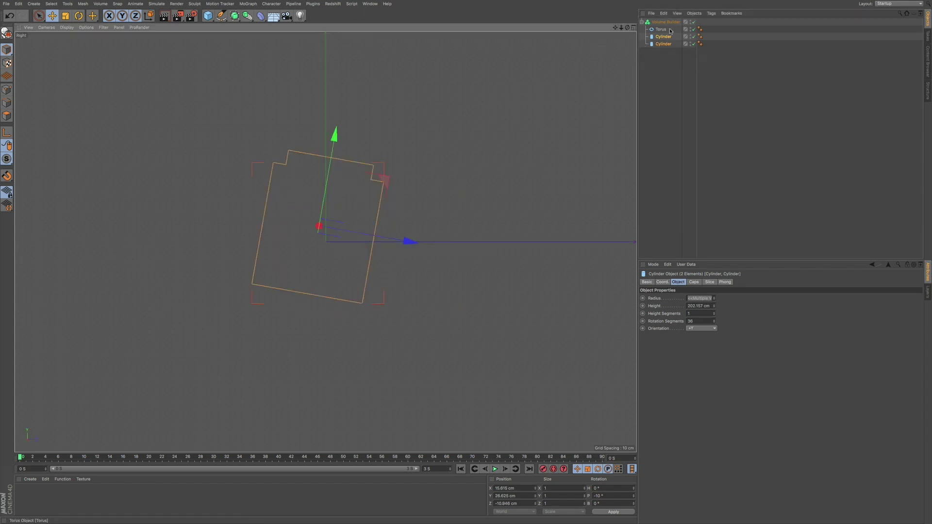
key("r")
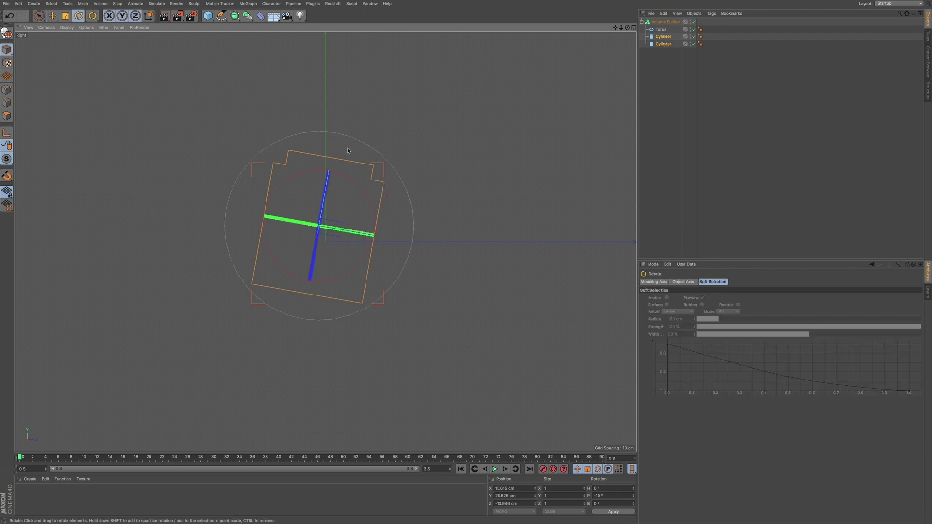
left_click_drag(299, 173, 293, 177)
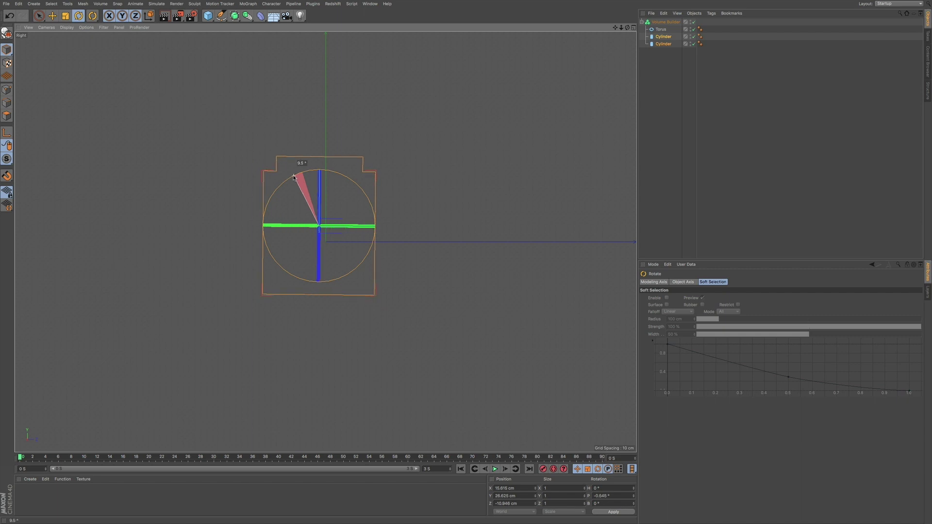
left_click_drag(294, 177, 298, 176)
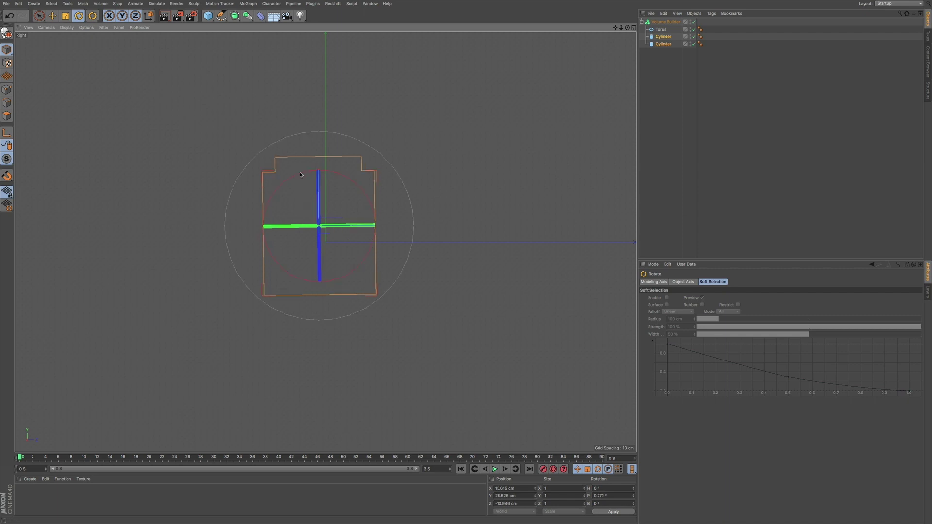
left_click_drag(301, 174, 299, 176)
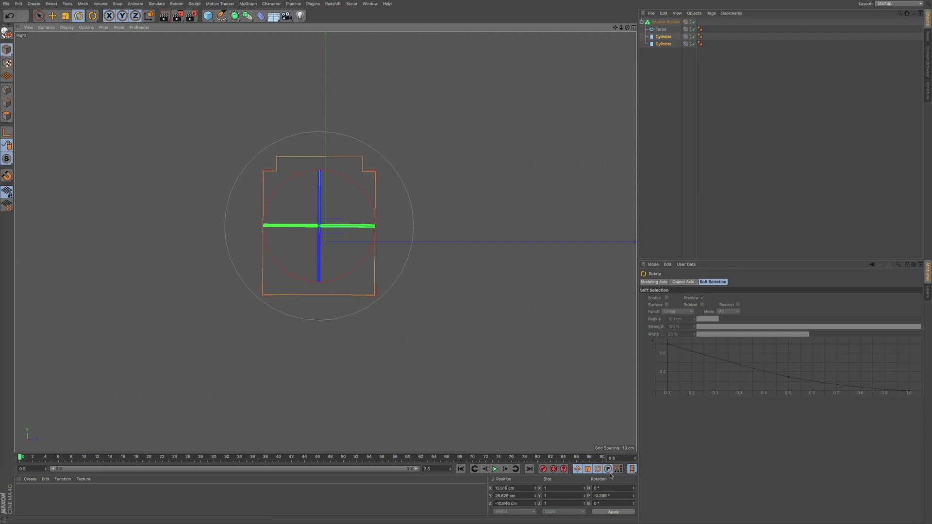
Step: Set the pitch rotation of both cylinders to exactly 0° and check each cylinder's coordinates
left_click(601, 495)
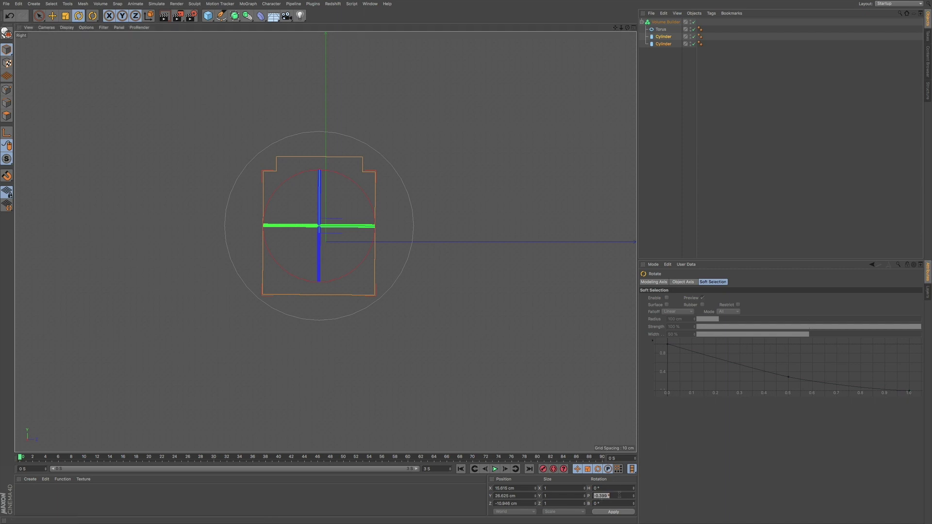
type("0")
left_click(614, 512)
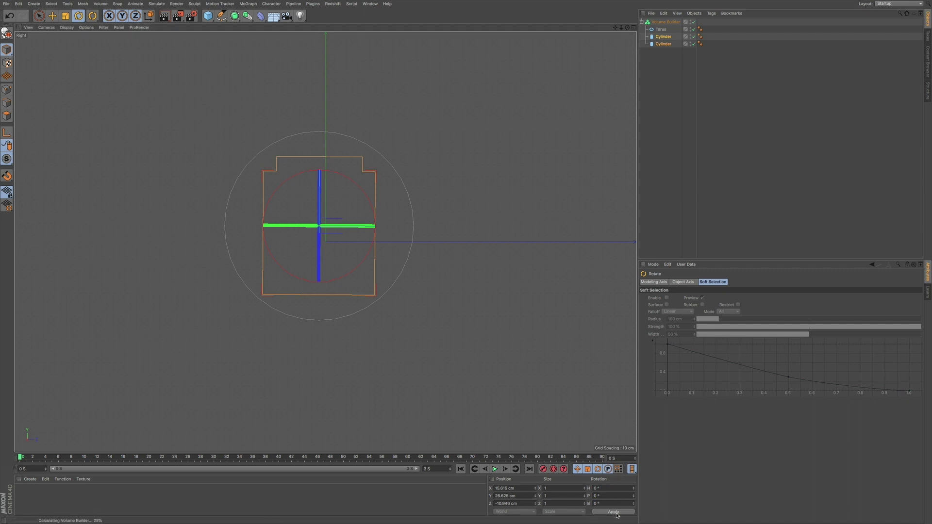
left_click(675, 283)
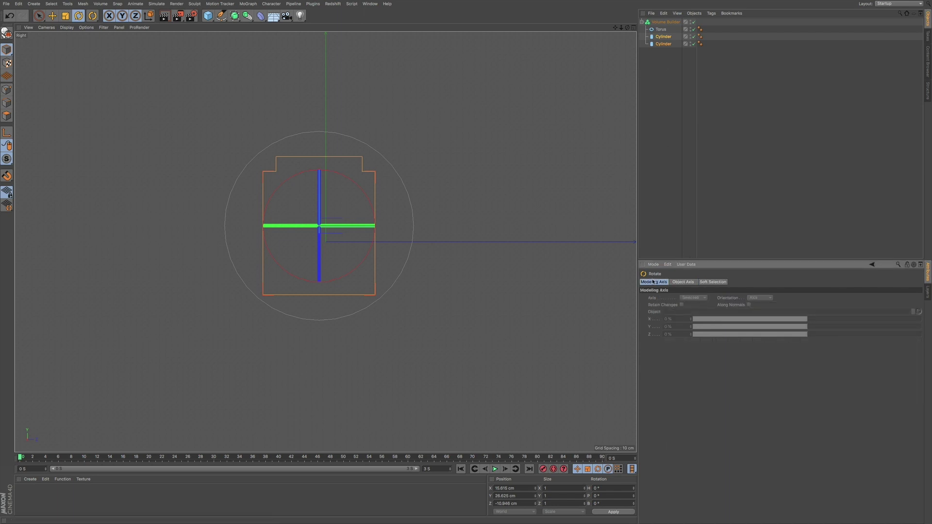
left_click(710, 282)
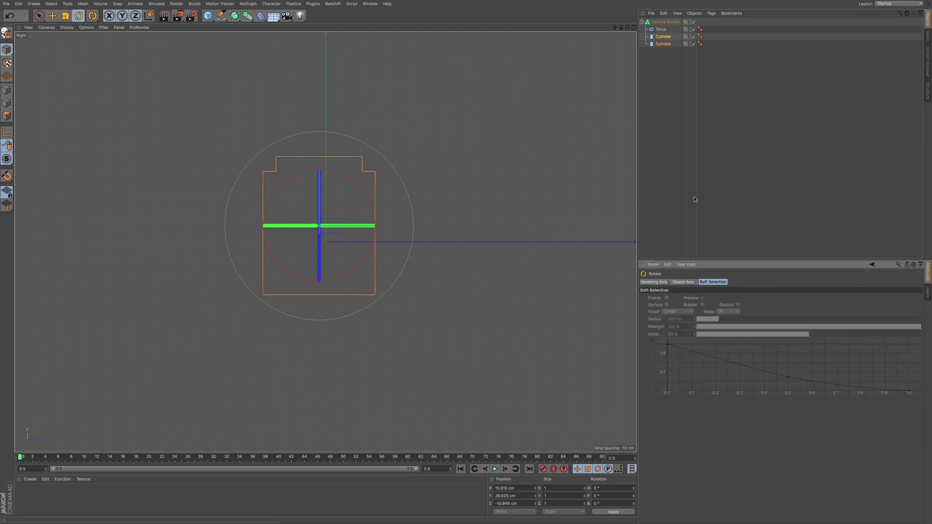
left_click(663, 44)
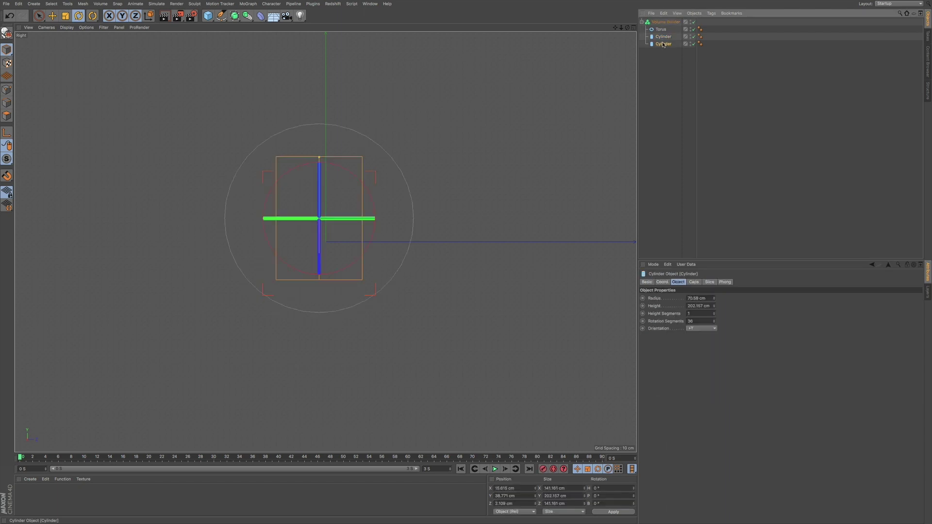
left_click(662, 282)
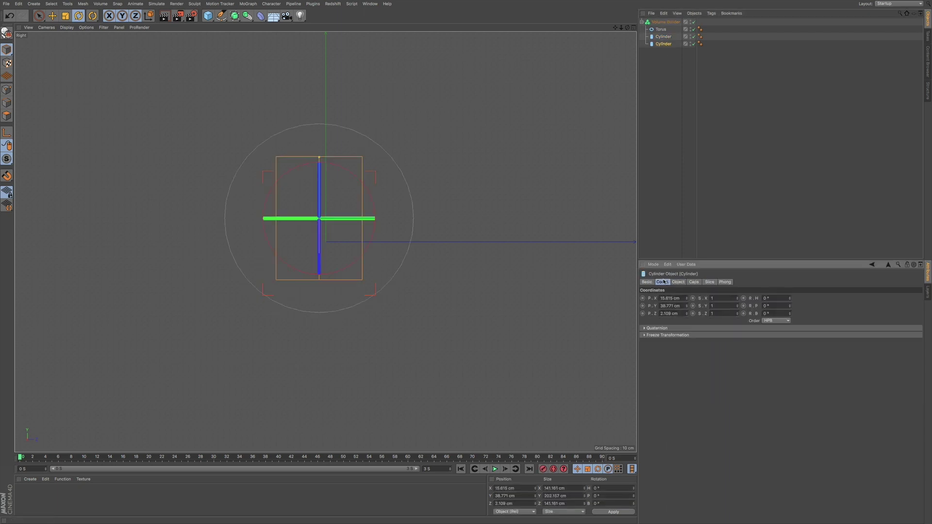
left_click(661, 37)
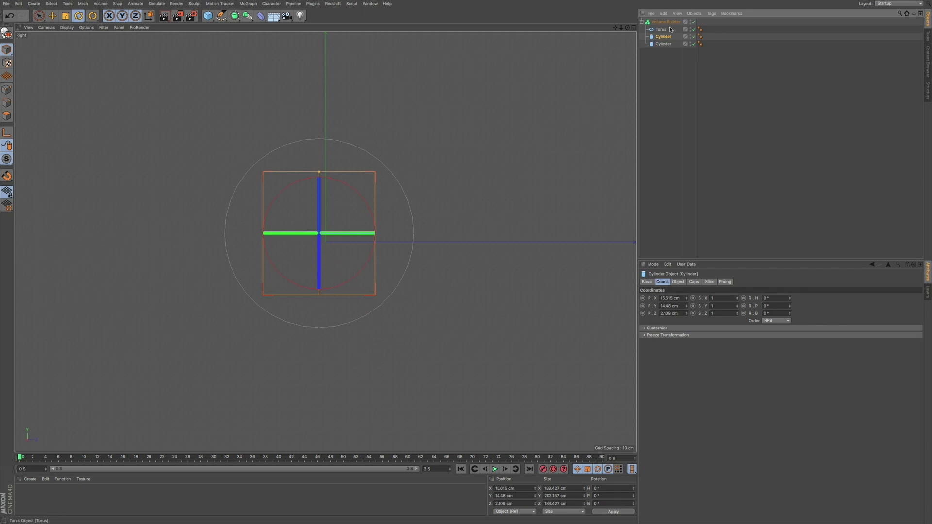
key("F1")
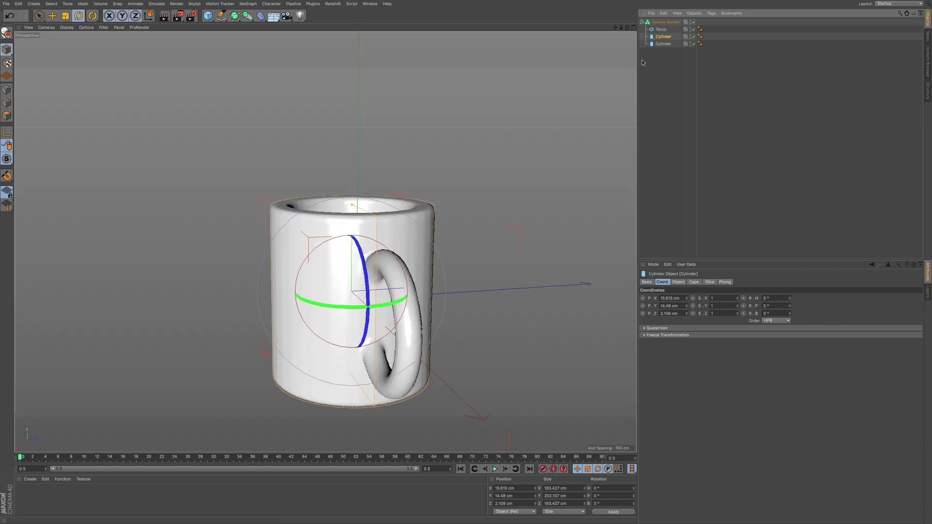
left_click_drag(378, 299, 439, 326, "alt")
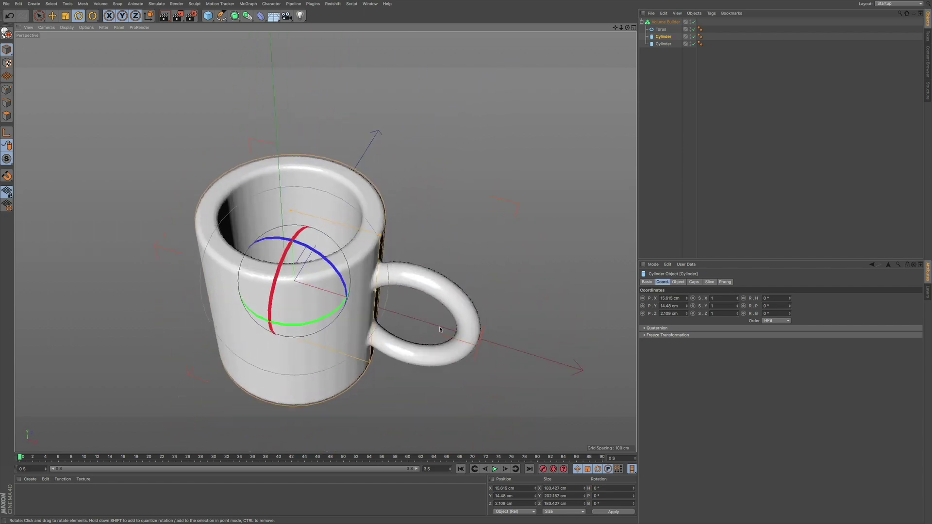
Step: Try Smooth Layer strengths of 35%, 54% and 74% on the Volume Builder and return the strength to 100%
left_click(664, 22)
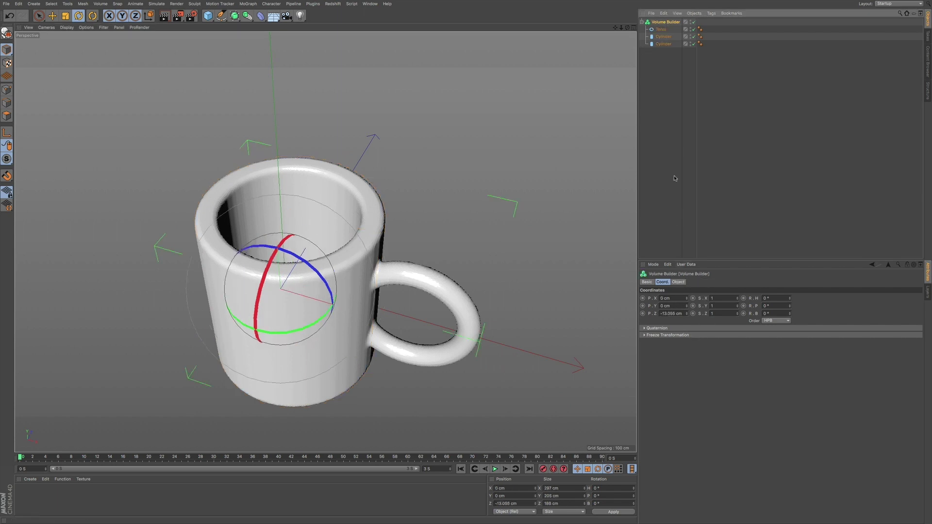
left_click(679, 282)
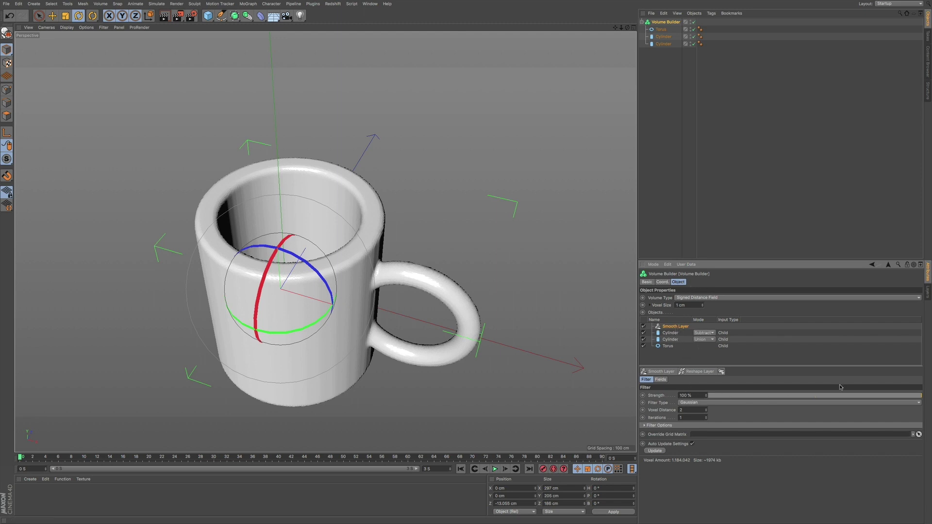
left_click_drag(836, 401, 782, 401)
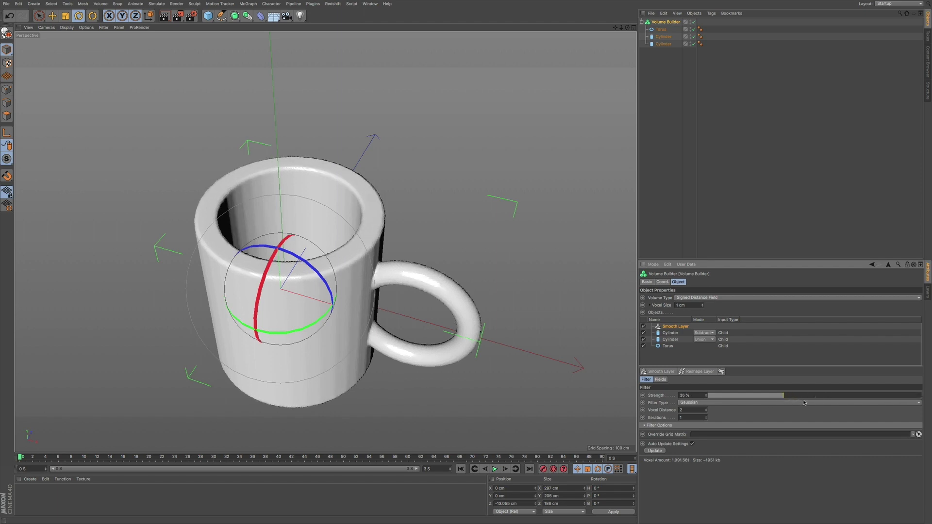
left_click(768, 396)
left_click_drag(777, 397, 773, 399)
left_click_drag(813, 397, 823, 397)
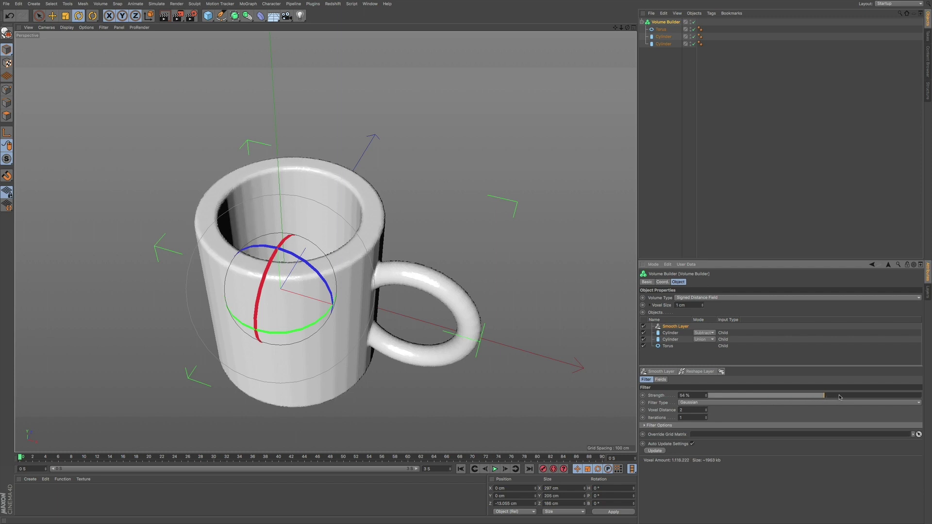
left_click(868, 397)
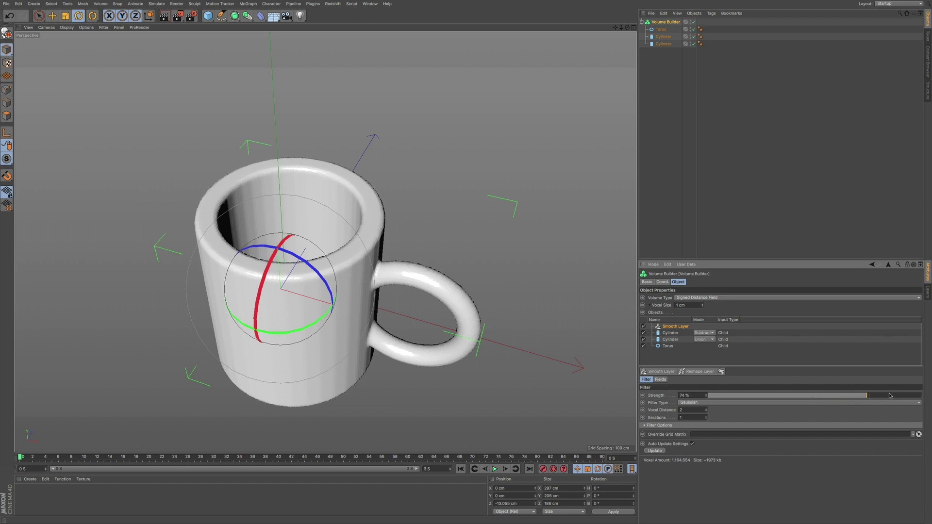
left_click_drag(897, 397, 929, 397)
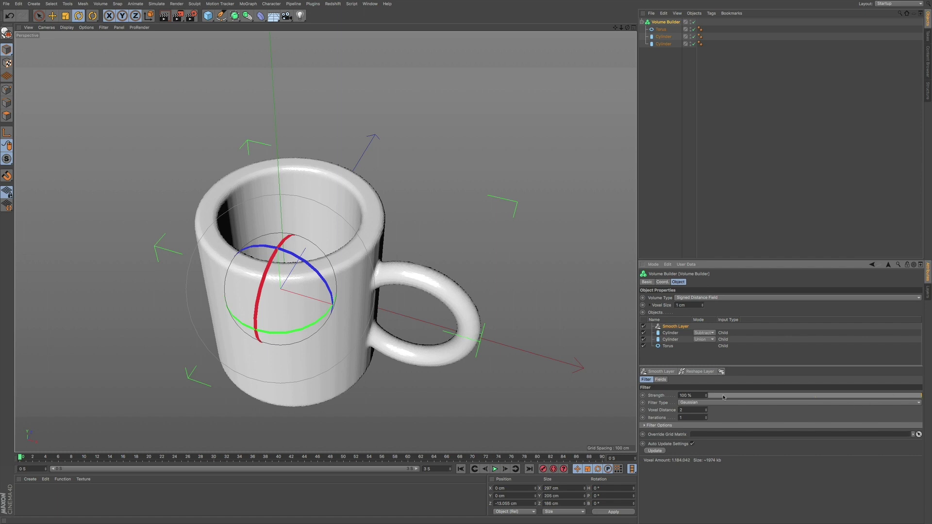
Step: Try the Mean and Mean Curvature filter types on the Smooth Layer and set it back to Gaussian
mouse_move(352, 360)
left_mouse_down("alt")
mouse_move(328, 358)
mouse_move(345, 352)
left_mouse_up("alt")
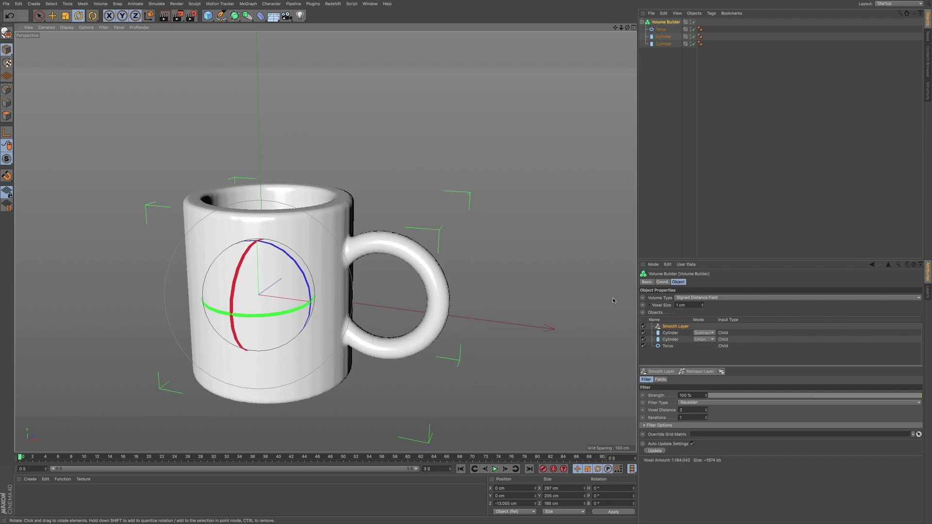
left_click(701, 403)
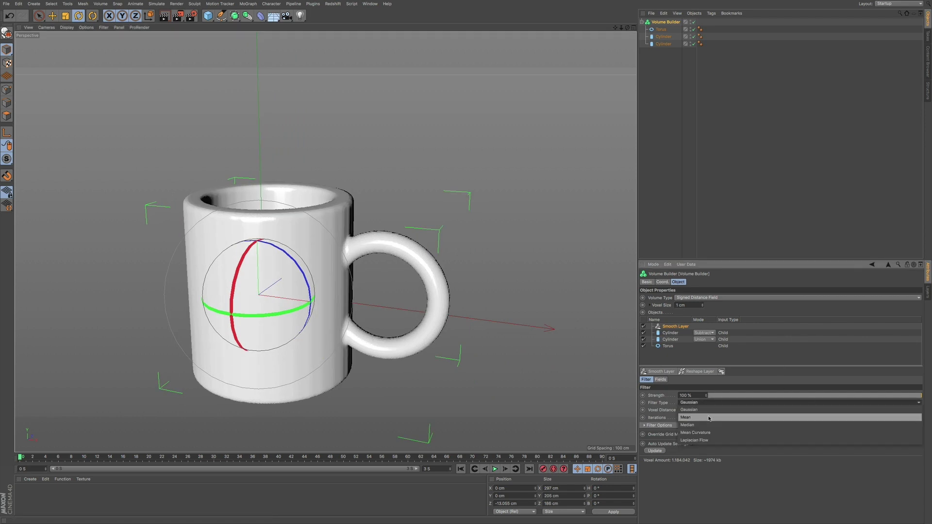
left_click(709, 418)
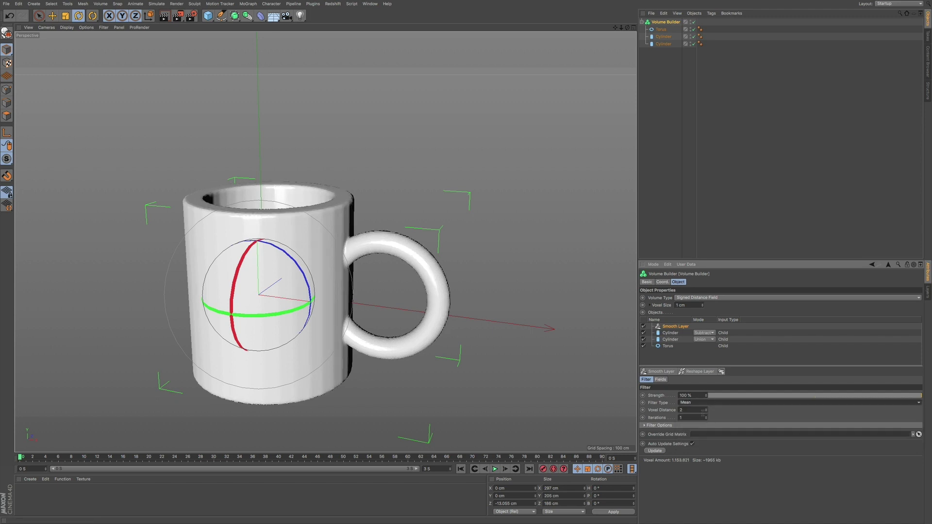
left_click(706, 403)
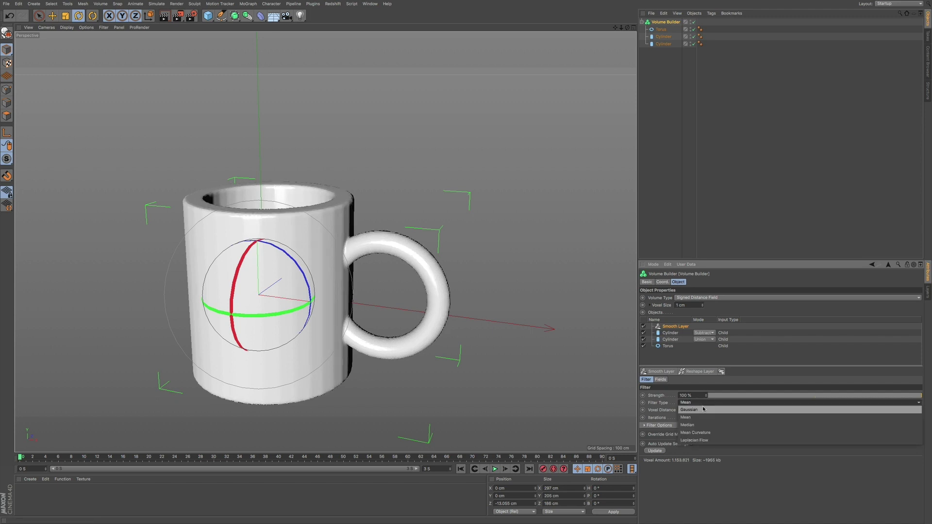
left_click(714, 432)
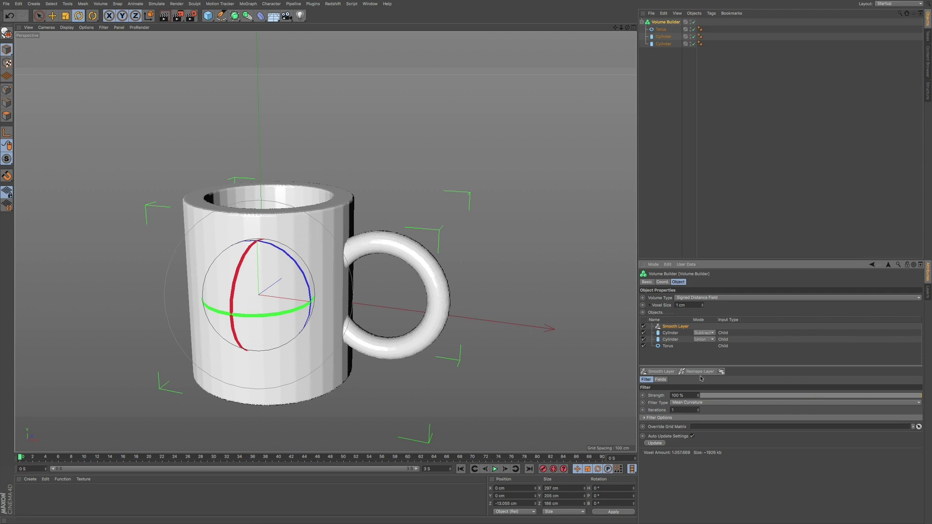
left_click(691, 403)
left_click(694, 410)
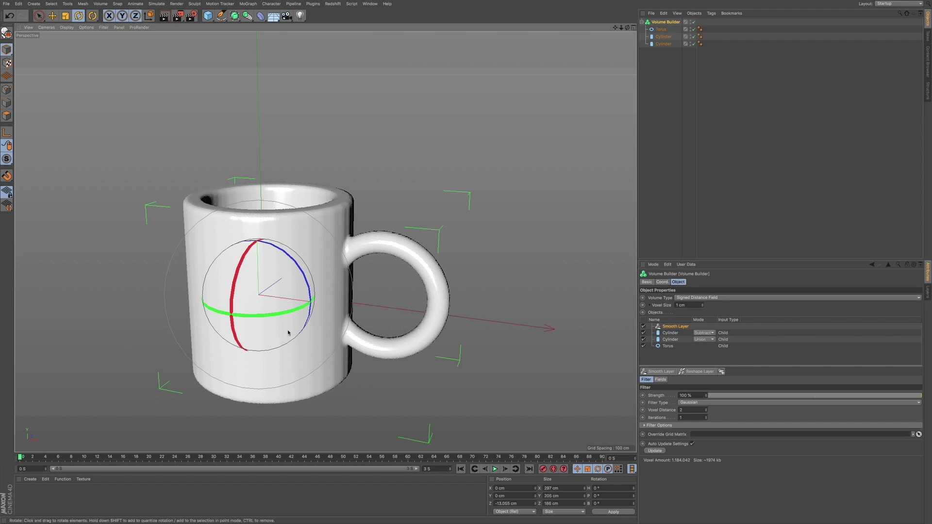
Step: Add a Volume Mesher and make the mug's Volume Builder its child to generate a polygon mesh
left_click_drag(281, 334, 346, 313, "alt")
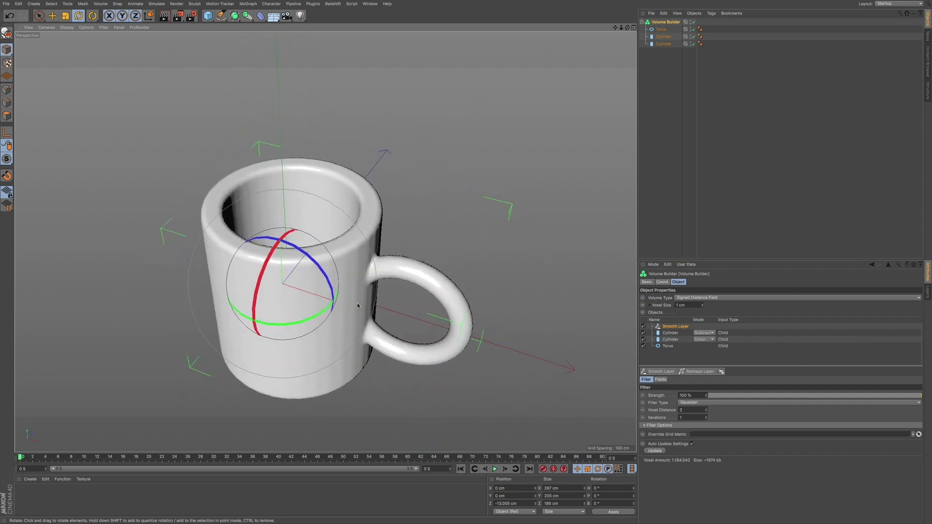
middle_click_drag(332, 335, 326, 330, "alt")
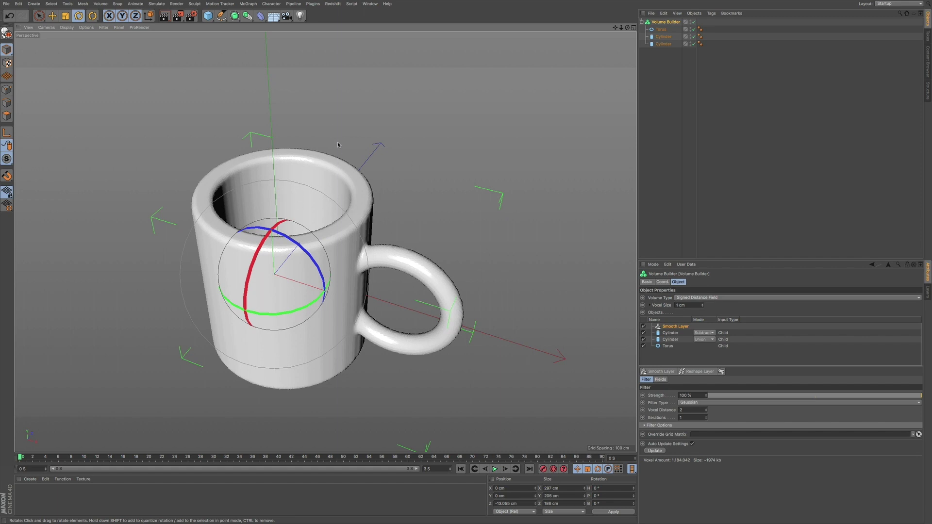
left_click(101, 4)
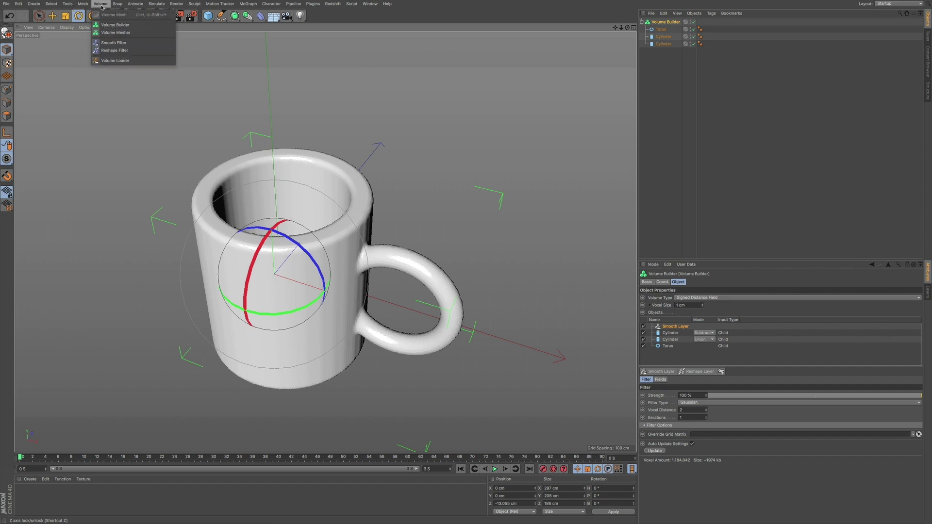
left_click(116, 32)
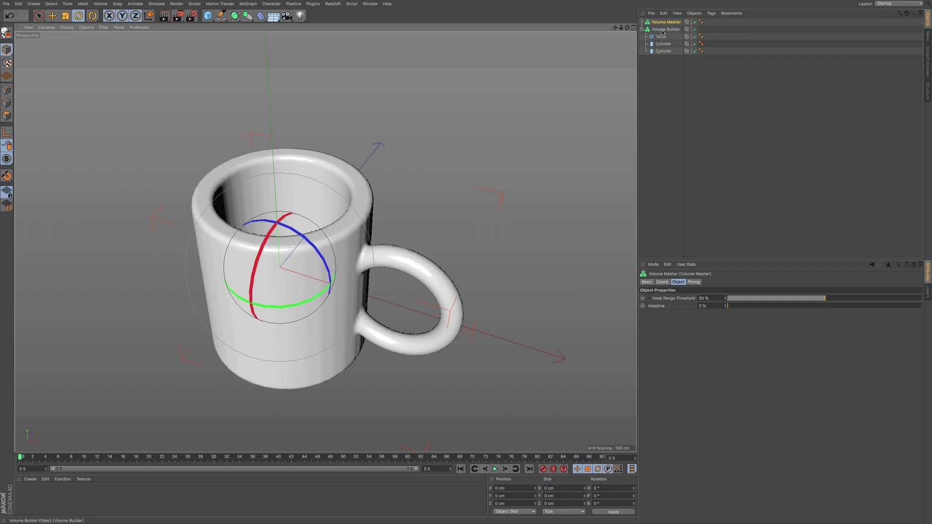
left_click_drag(660, 30, 667, 26)
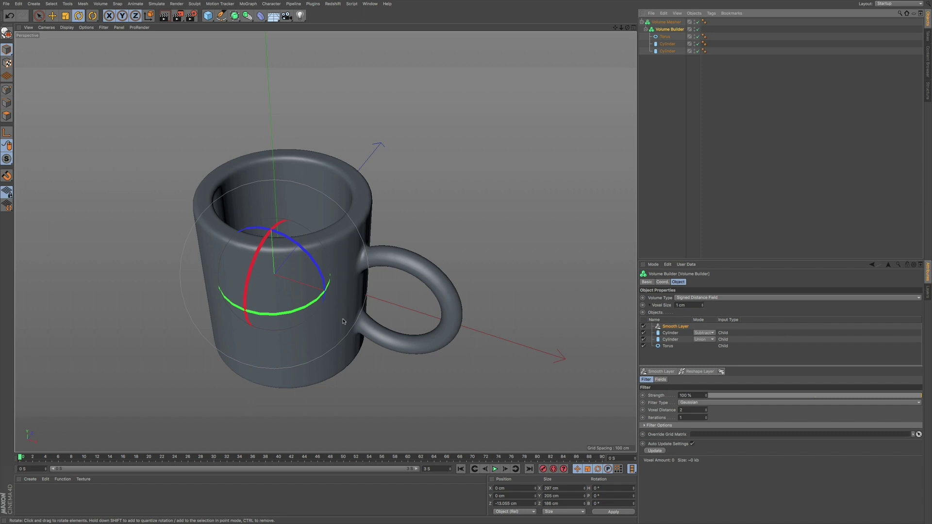
Step: Render the finished mug in the perspective view and clear the object selection
left_click(165, 16)
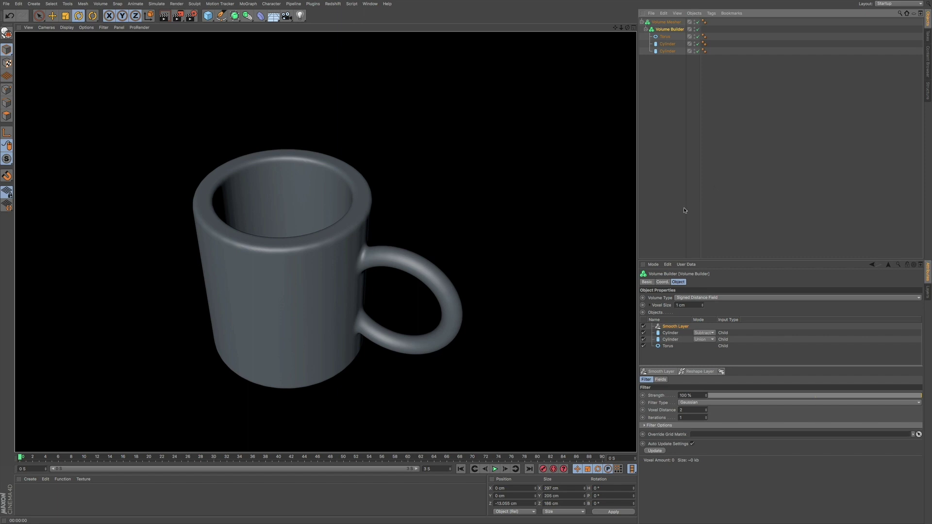
left_click(580, 233)
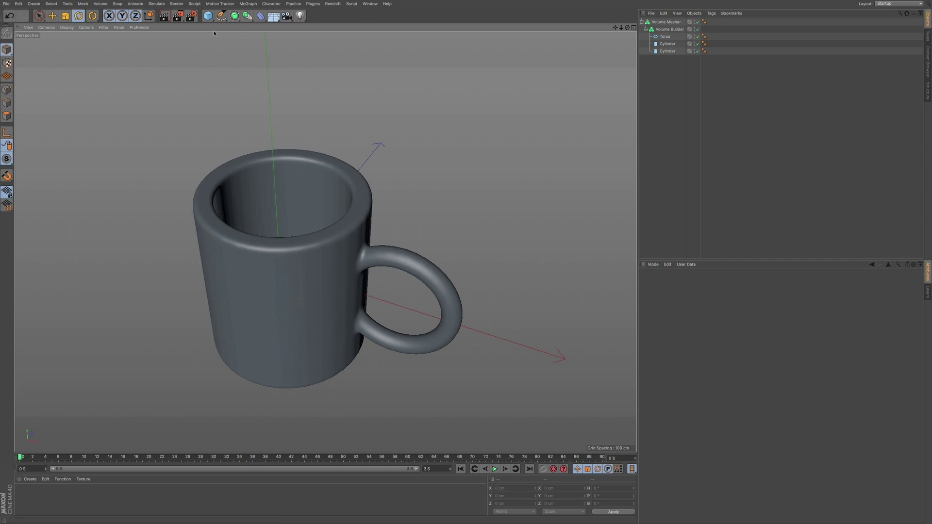
Step: Add a new cylinder and reshape it into a flat disc with a radius of about 113 cm and a height of about 24 cm
left_click(207, 16)
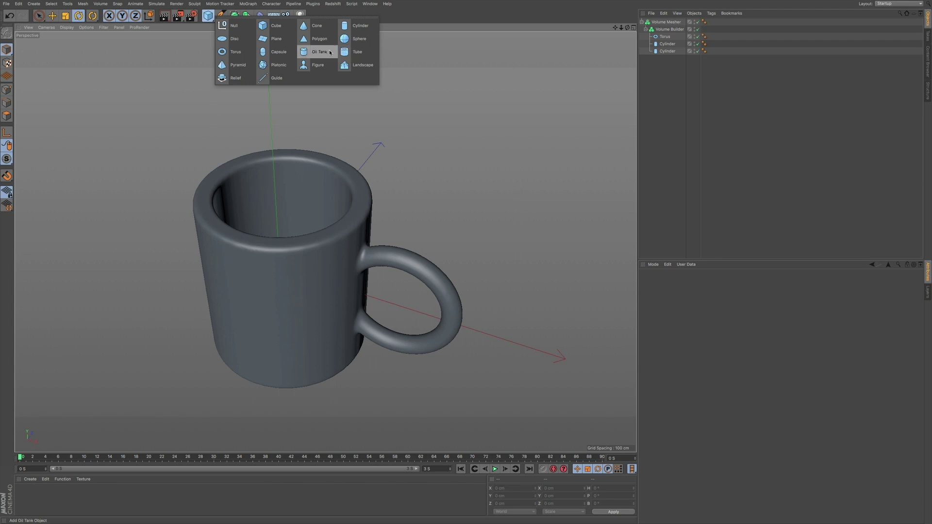
left_click(360, 25)
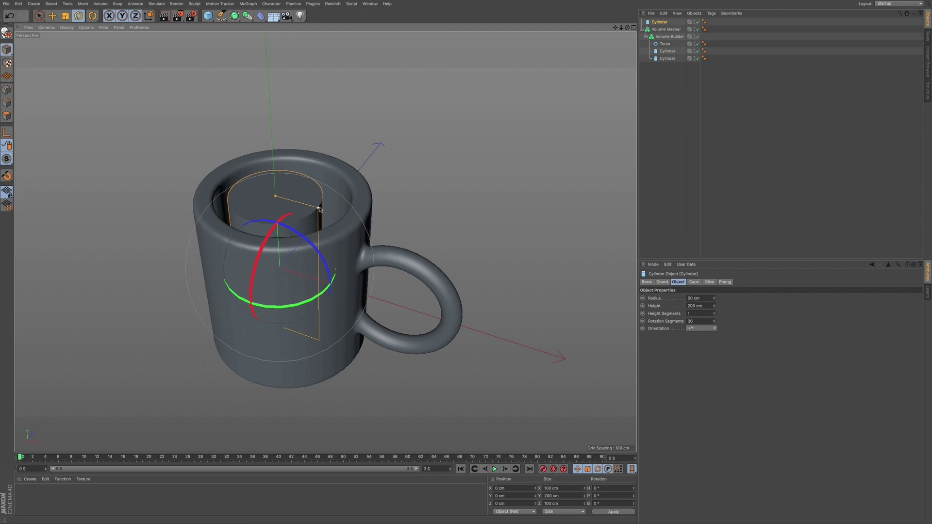
left_click_drag(319, 209, 368, 205)
left_click_drag(279, 196, 280, 261)
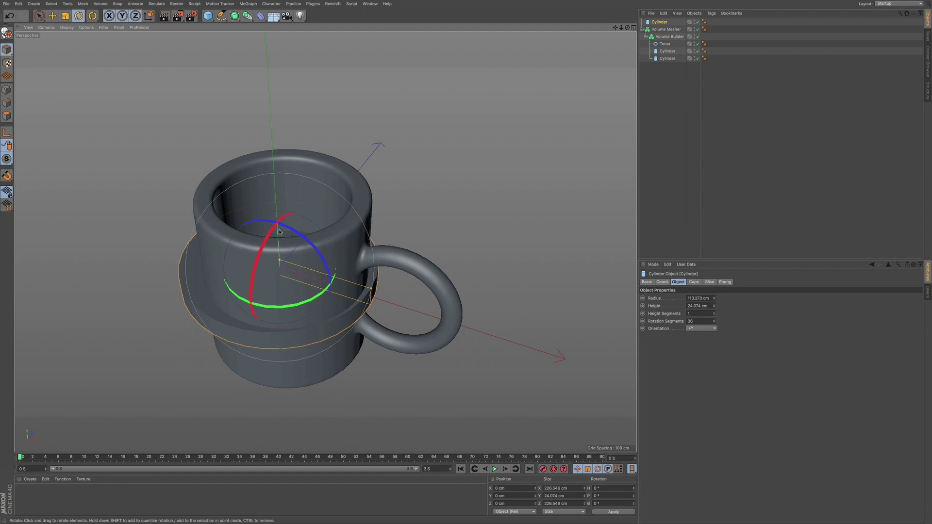
Step: Move the flat cylinder down around the mug's base, to about X 7 cm and Y -92.6 cm
key("e")
left_click_drag(279, 231, 342, 249)
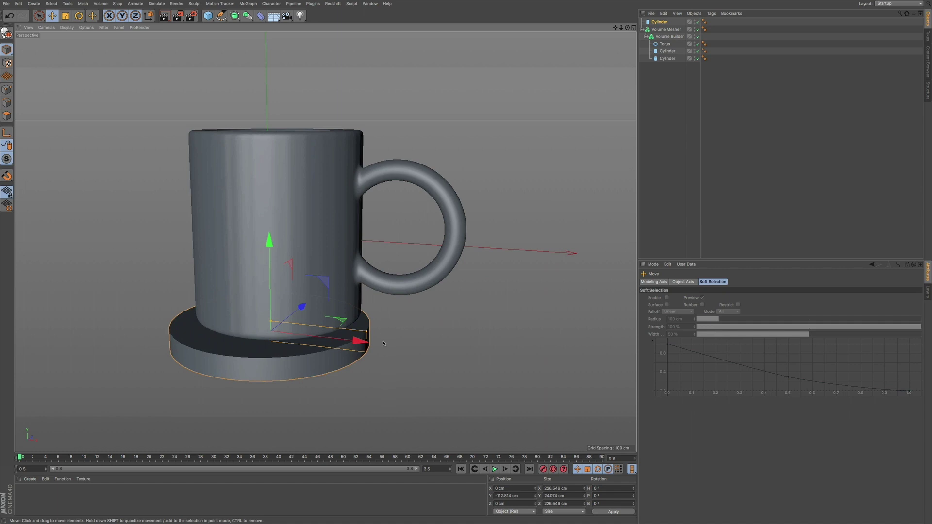
left_click_drag(359, 341, 365, 340)
left_click_drag(273, 255, 281, 234)
Step: Make the flat cylinder a child of the Volume Builder and shift it along X to about 13.8 cm
left_click_drag(663, 22, 665, 43)
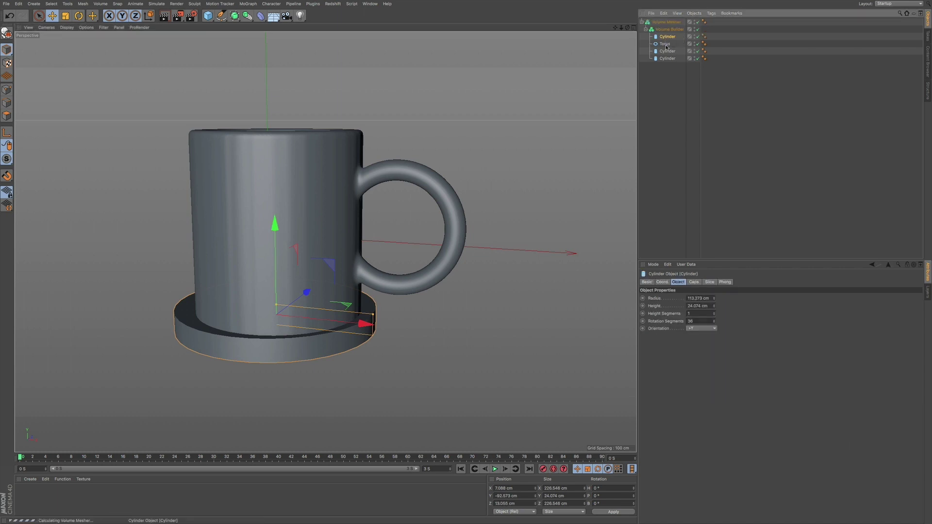
left_click_drag(262, 272, 308, 328, "alt")
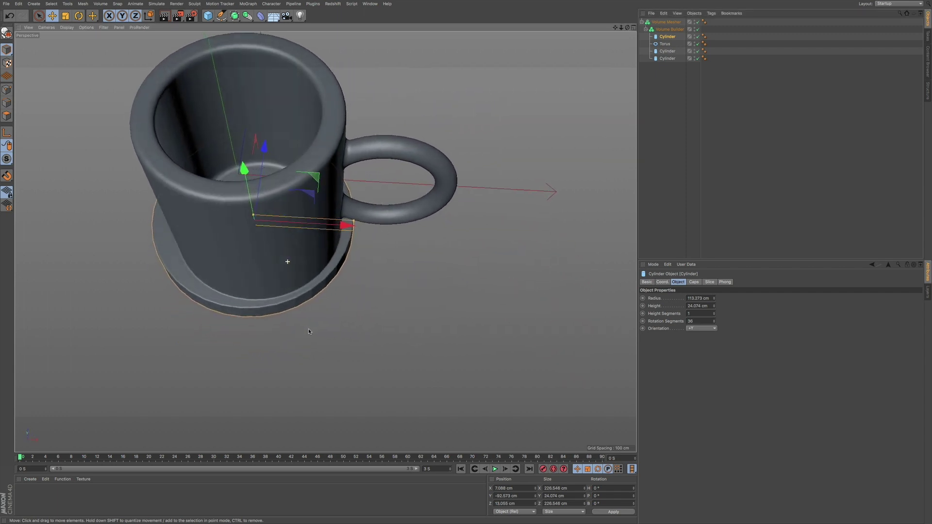
left_click_drag(351, 223, 317, 234)
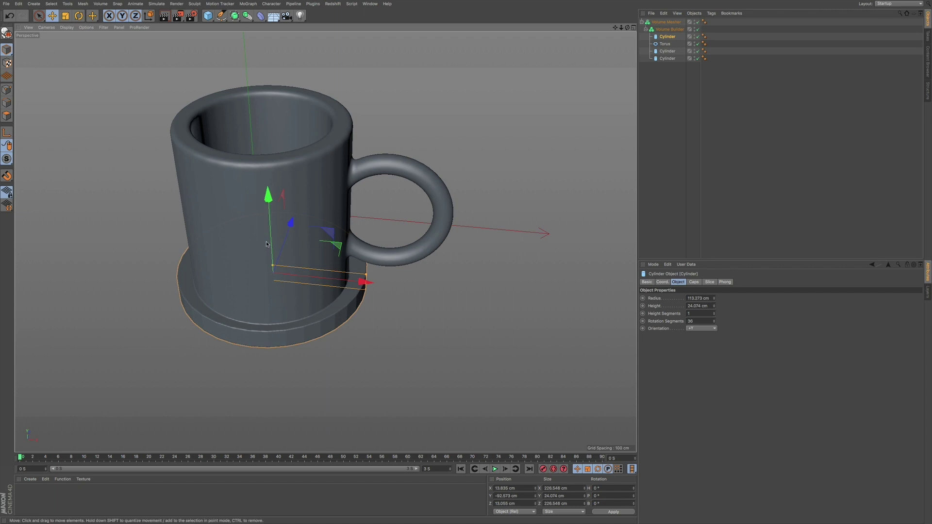
Step: Display the mesh with Gouraud shading plus lines and examine the polygon flow where the handle joins the mug
key("n")
key("b")
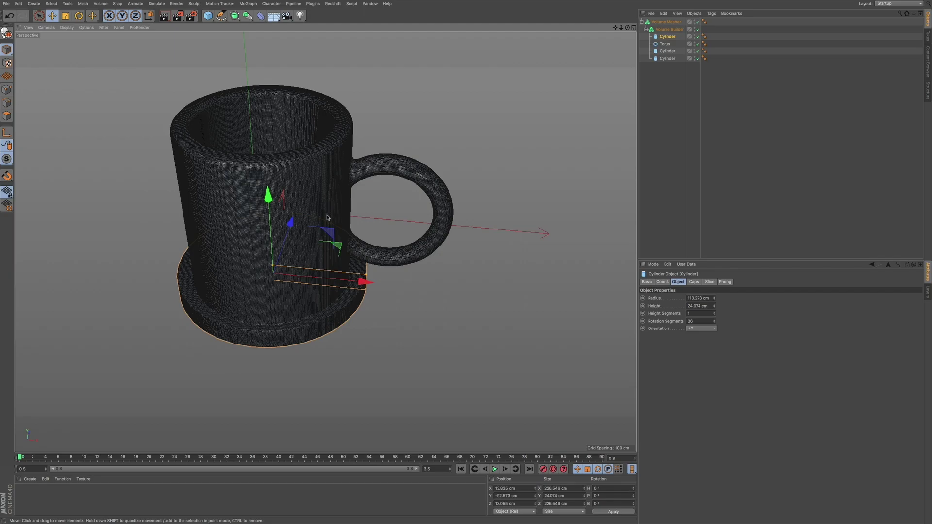
scroll(335, 204, "up", 10)
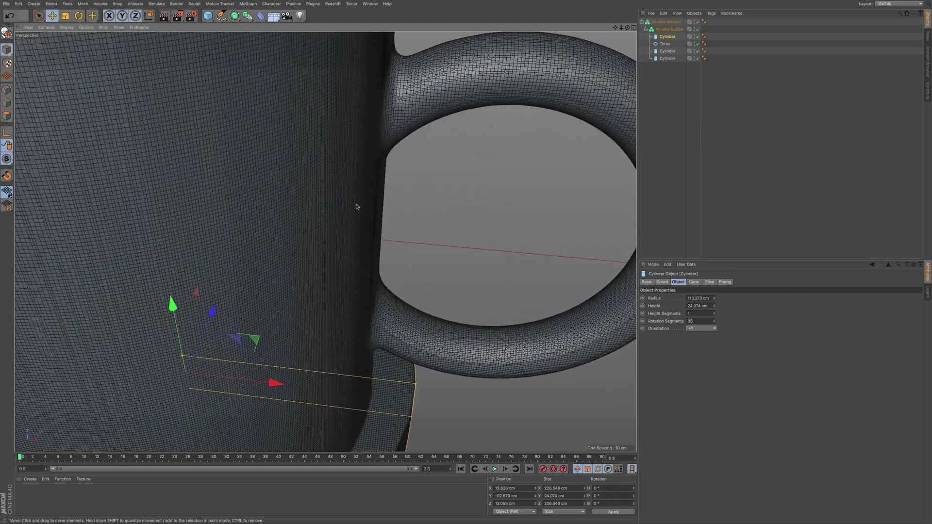
scroll(326, 196, "down", 8)
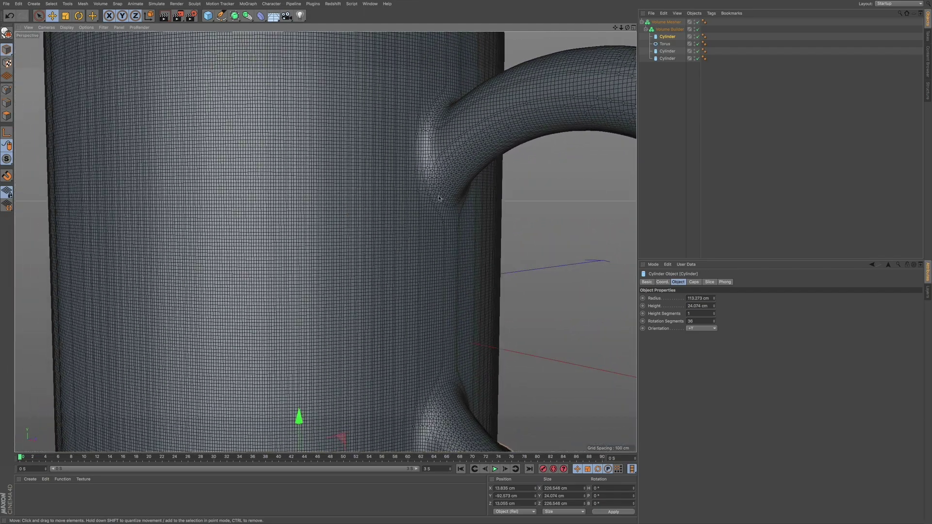
scroll(408, 203, "down", 6)
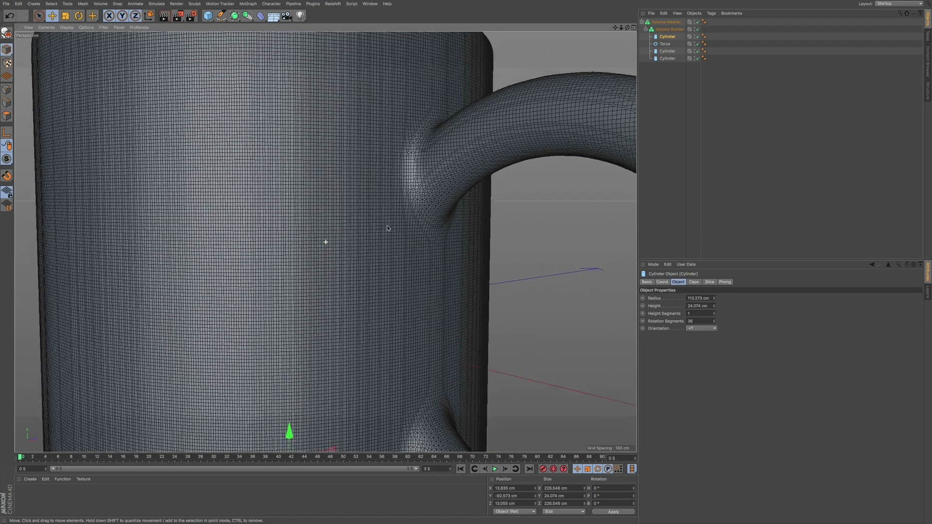
scroll(340, 231, "up", 6)
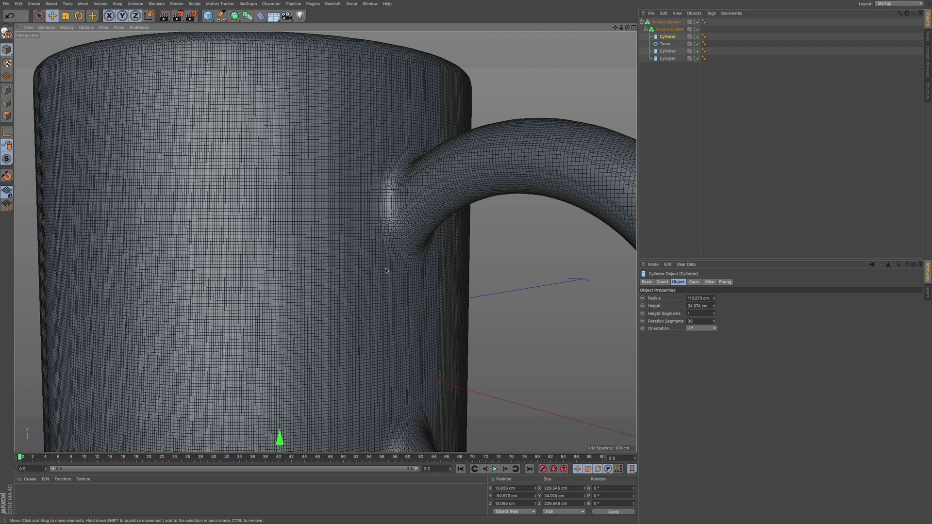
Step: Switch to the Model layout, activate the Polygon Pen with Reproject Result enabled, and clear the object selection
left_click(900, 5)
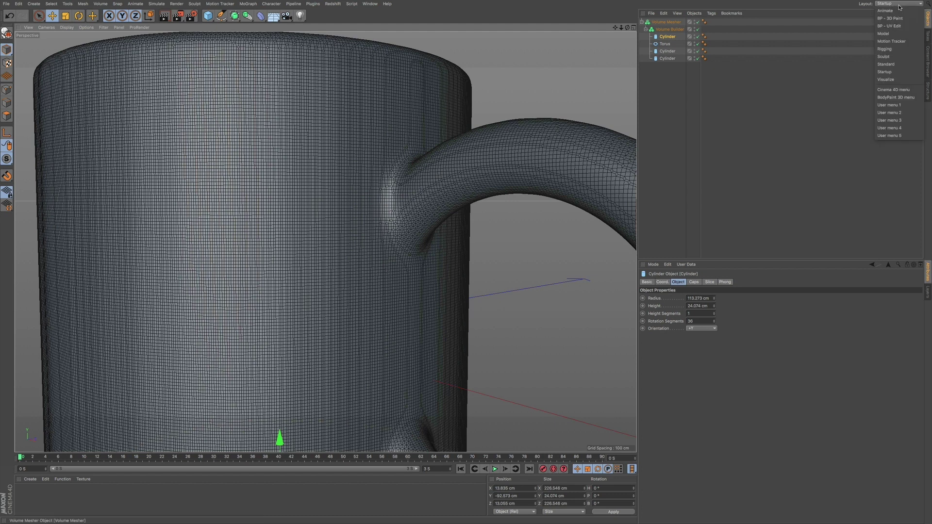
left_click(893, 33)
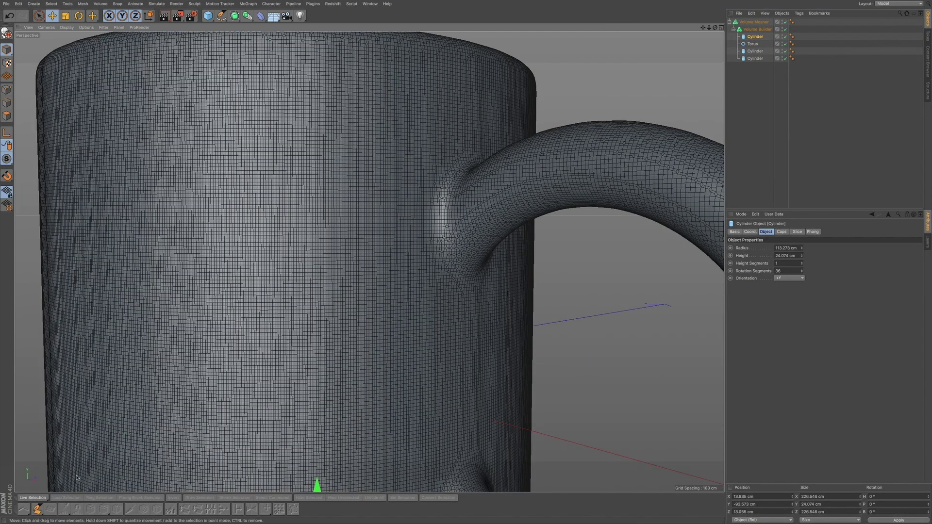
left_click(37, 509)
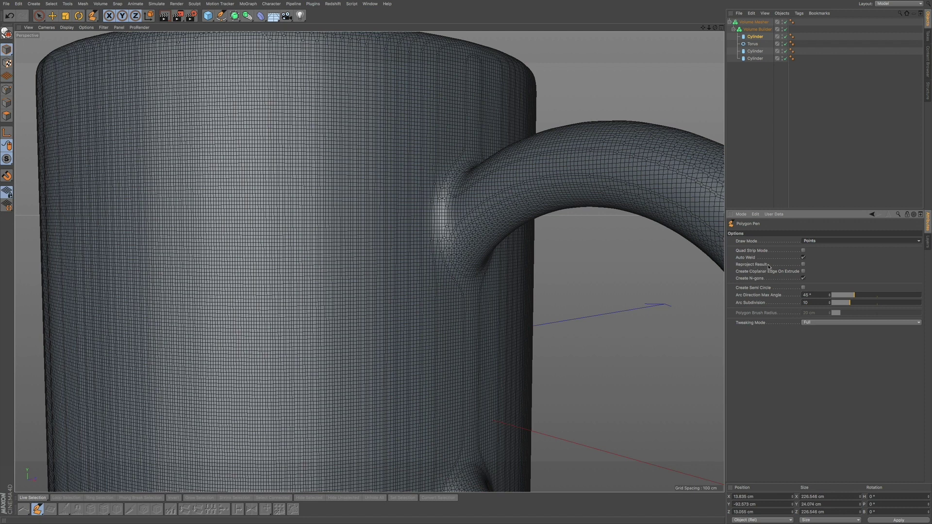
left_click(804, 264)
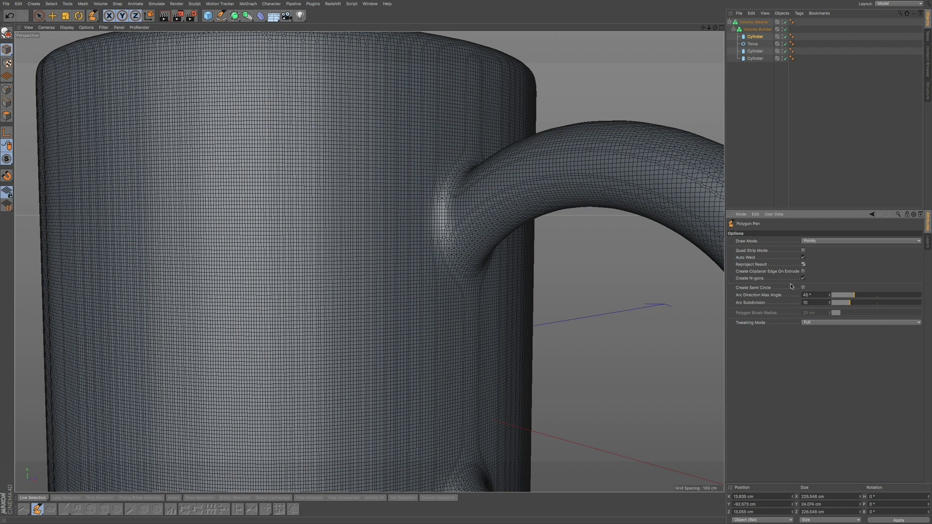
left_click(792, 129)
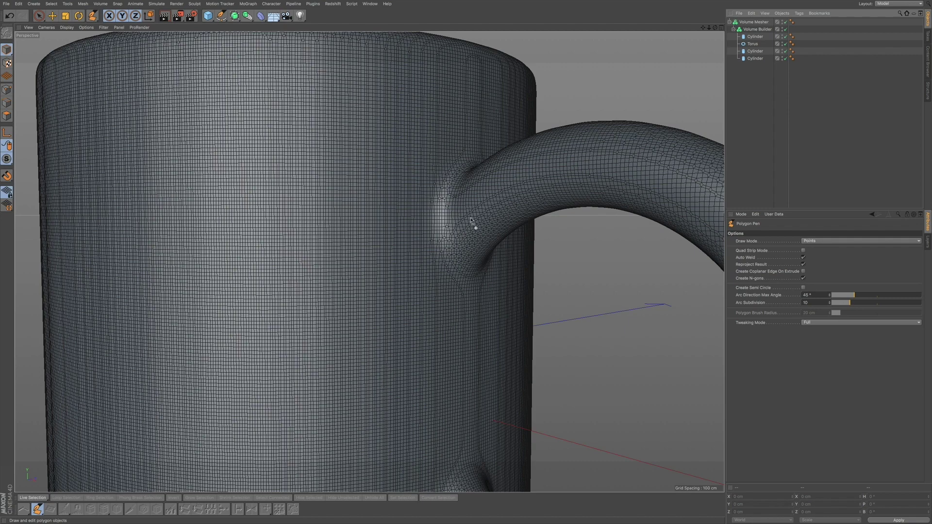
Step: Return the display to plain Gouraud shading without lines, with the whole mug and its base in view
scroll(422, 218, "down", 6)
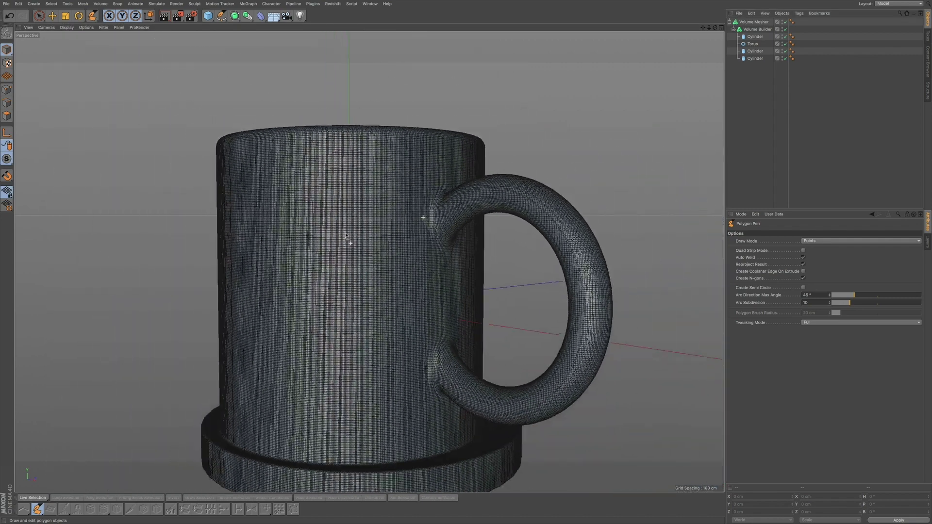
left_click_drag(376, 221, 451, 216, "alt")
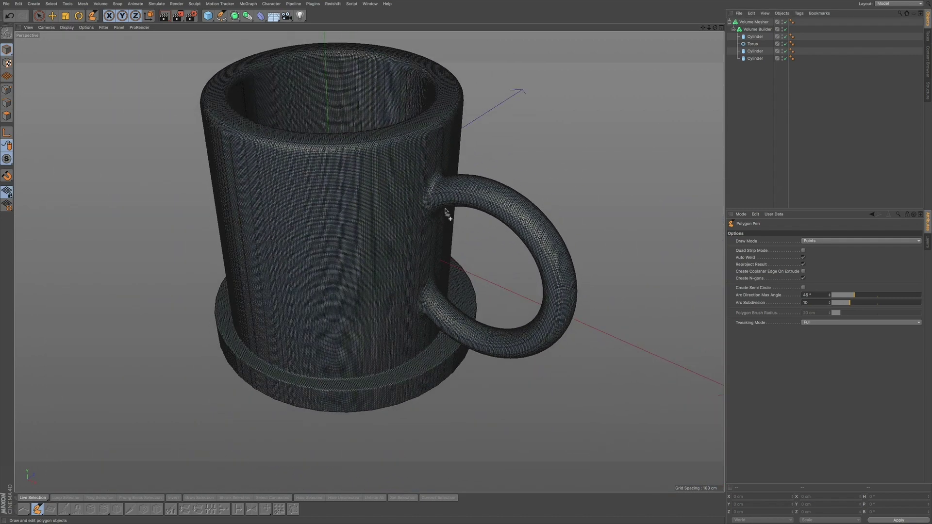
key("n")
key("a")
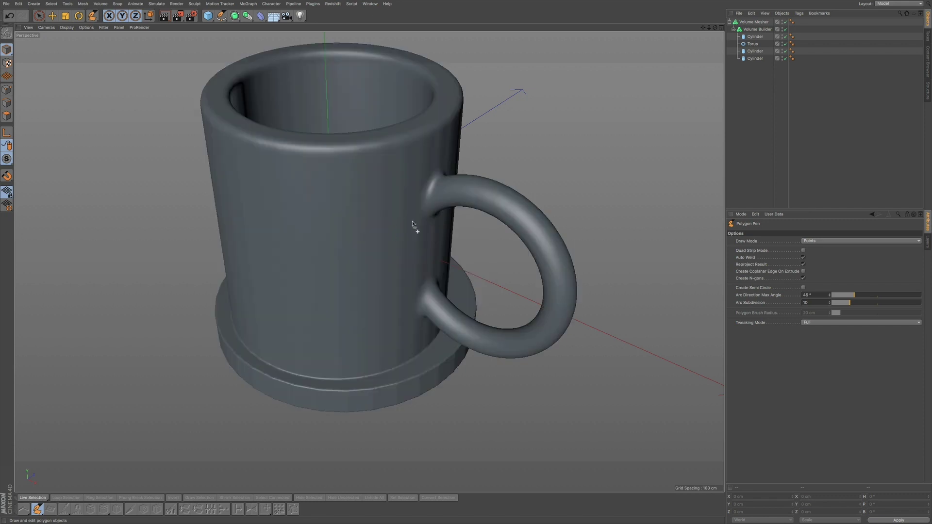